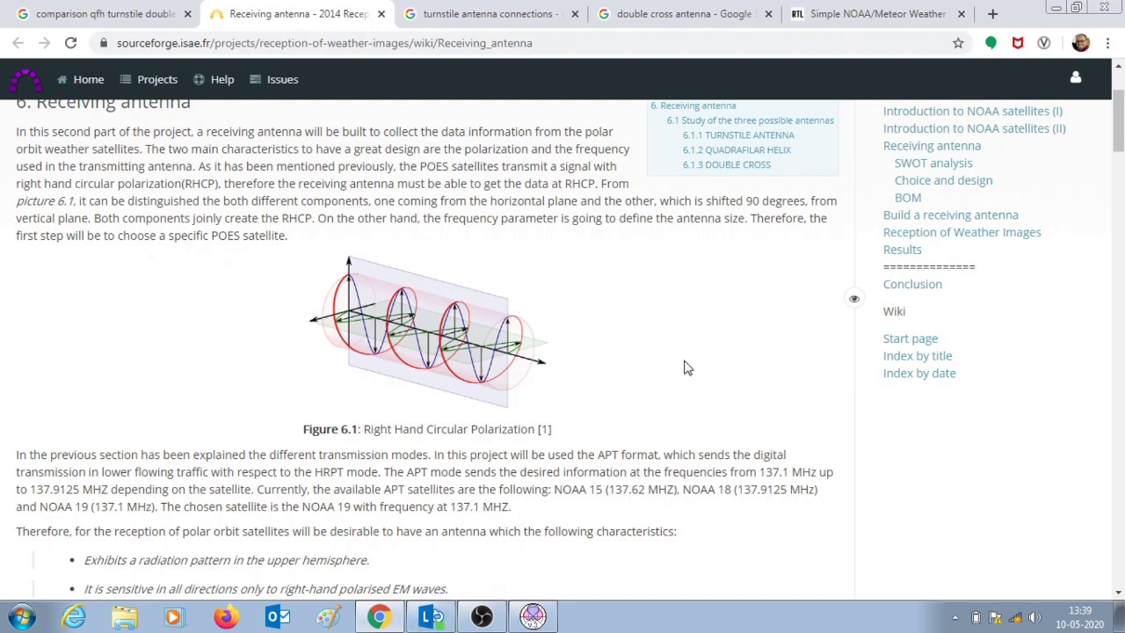
Read the receiving antenna introduction, highlighting the sentence on the two main design characteristics, and review the required antenna characteristics.
scroll(687, 361, "up", 3)
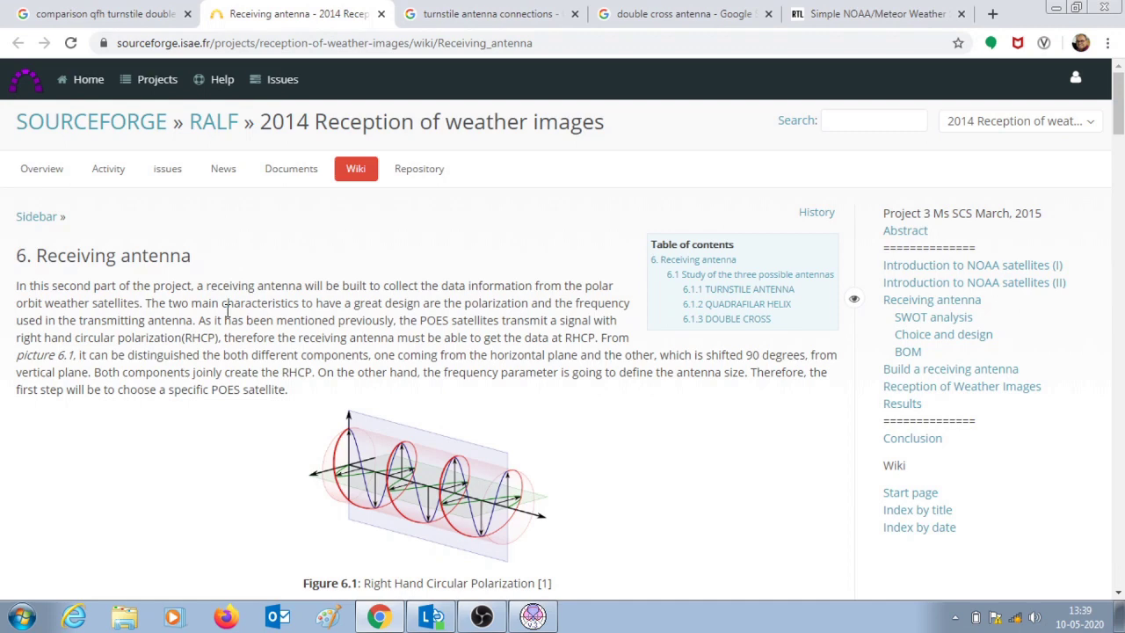
left_click_drag(145, 304, 192, 320)
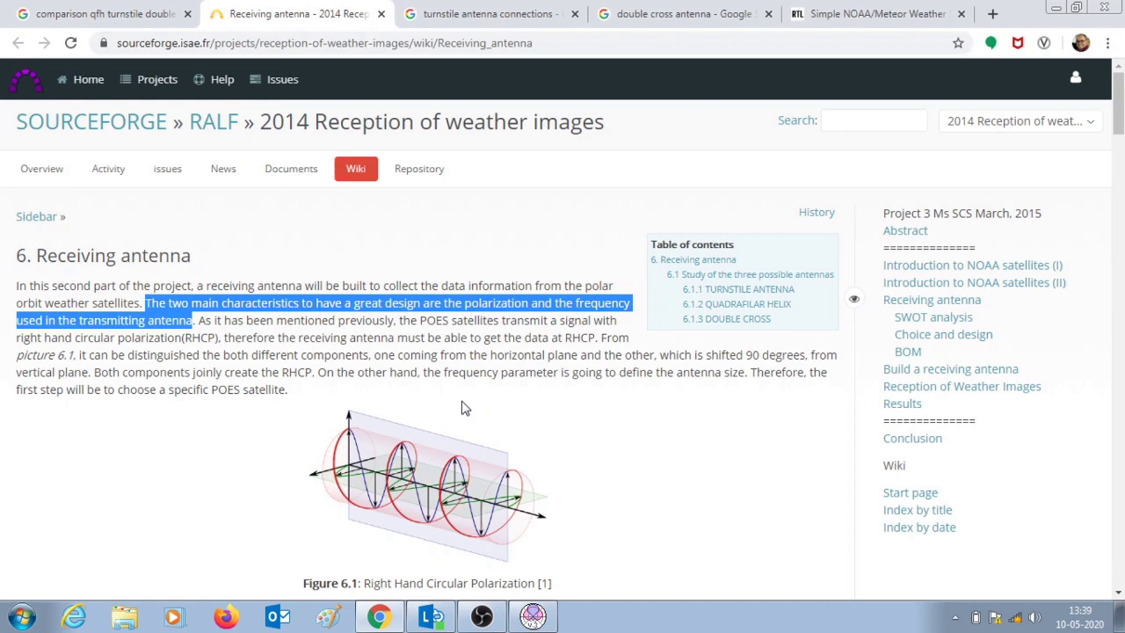
scroll(466, 409, "down", 1)
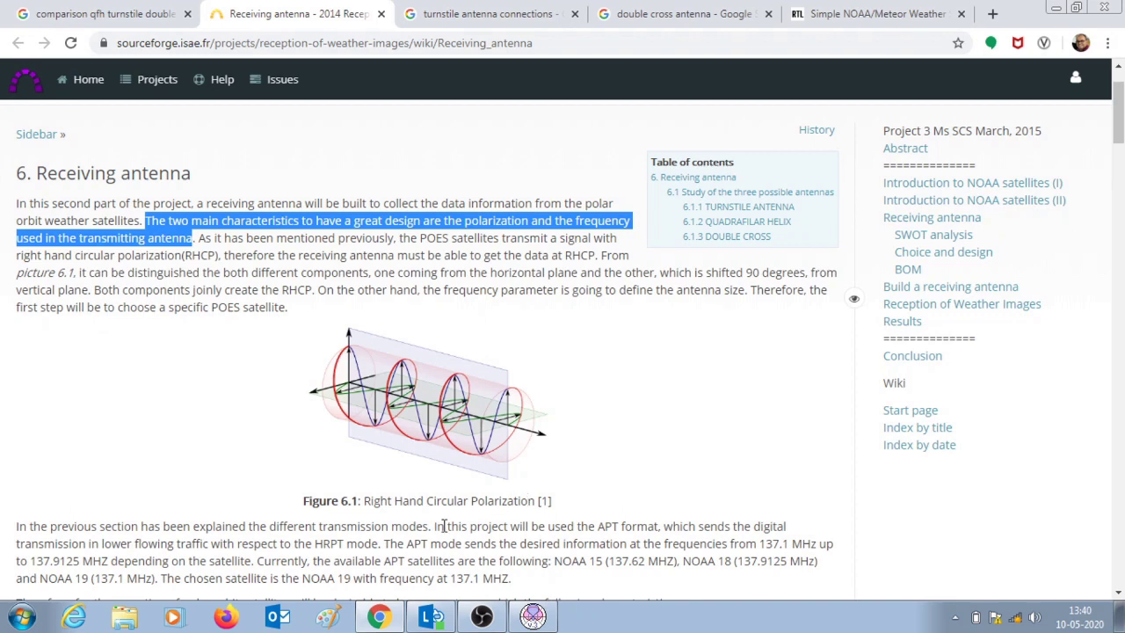
scroll(444, 525, "down", 1)
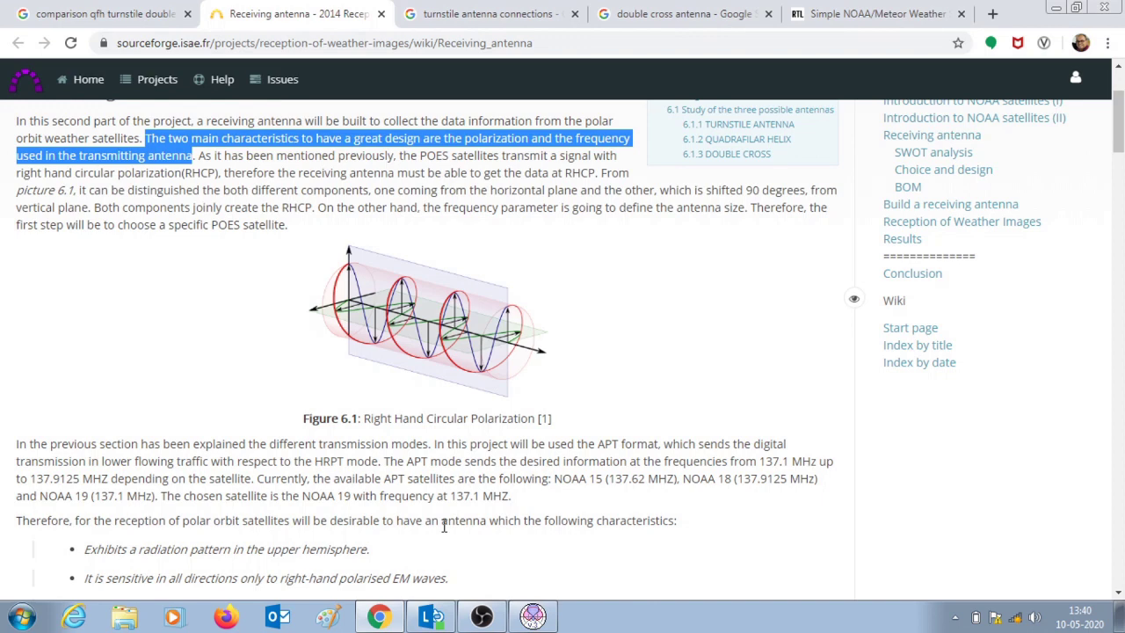
scroll(444, 524, "down", 3)
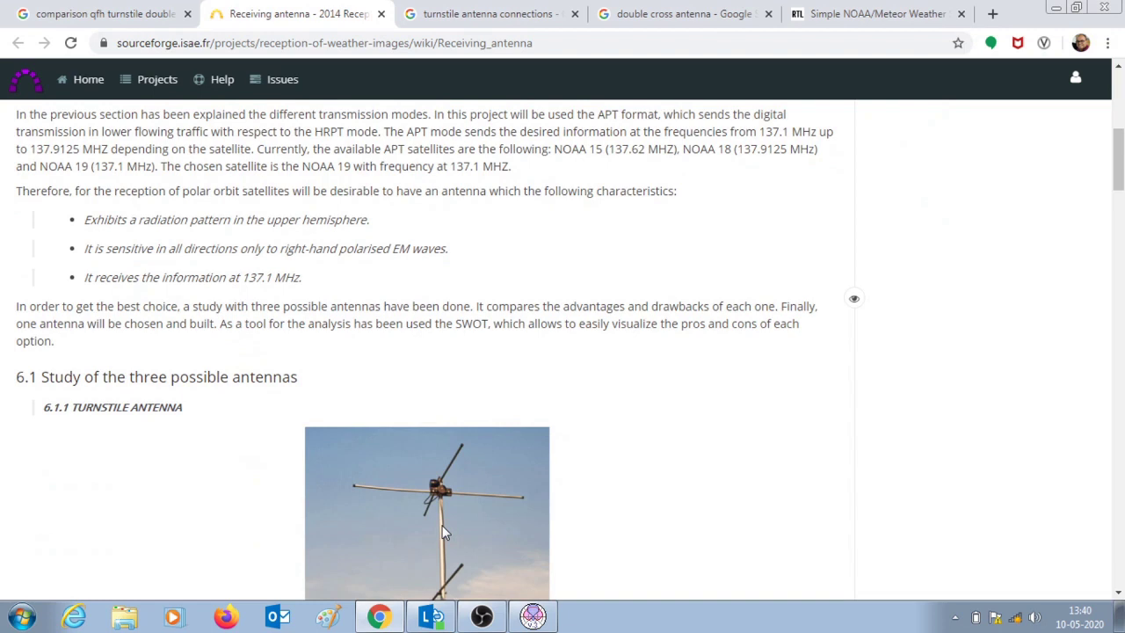
Examine the turnstile antenna section with its structure figure, and view the turnstile connection diagram in the image search results.
scroll(444, 532, "down", 2)
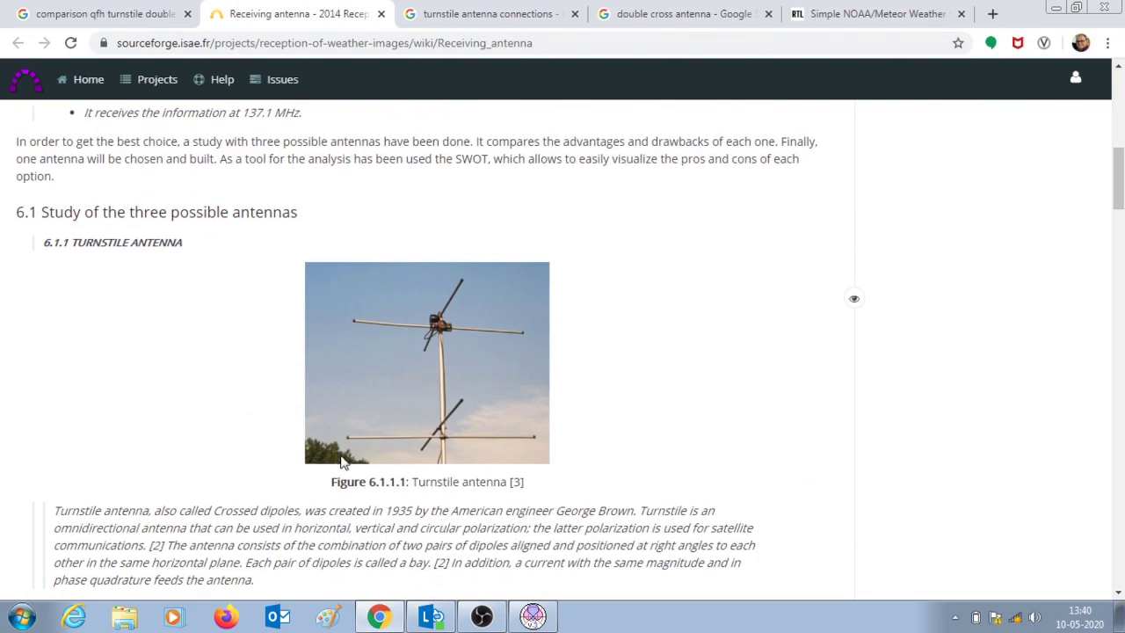
scroll(343, 465, "down", 2)
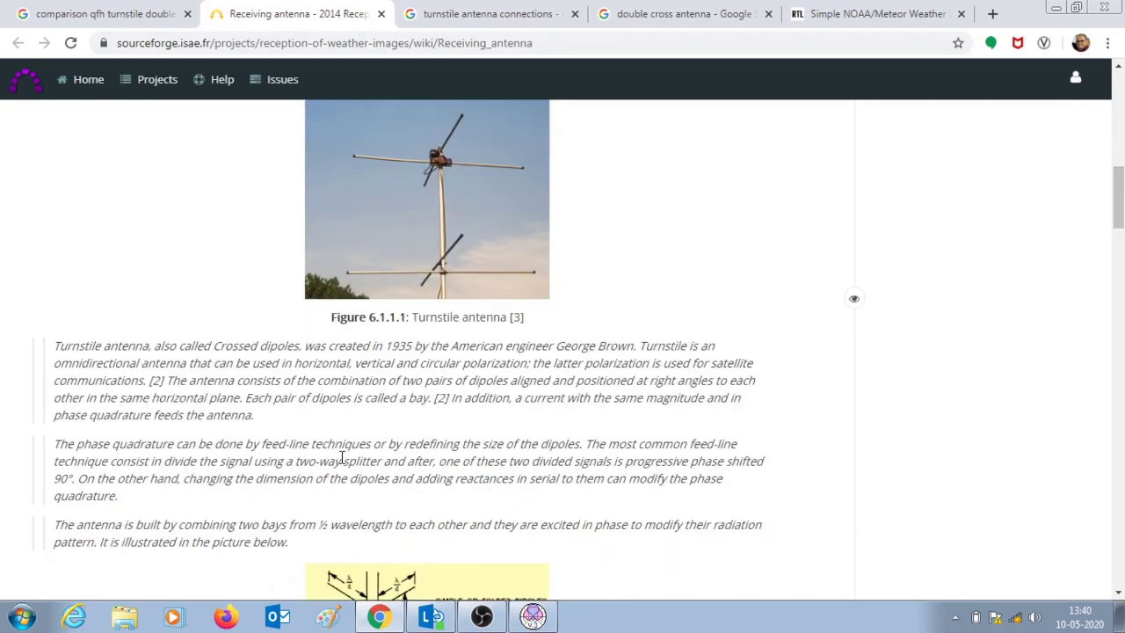
scroll(342, 458, "down", 2)
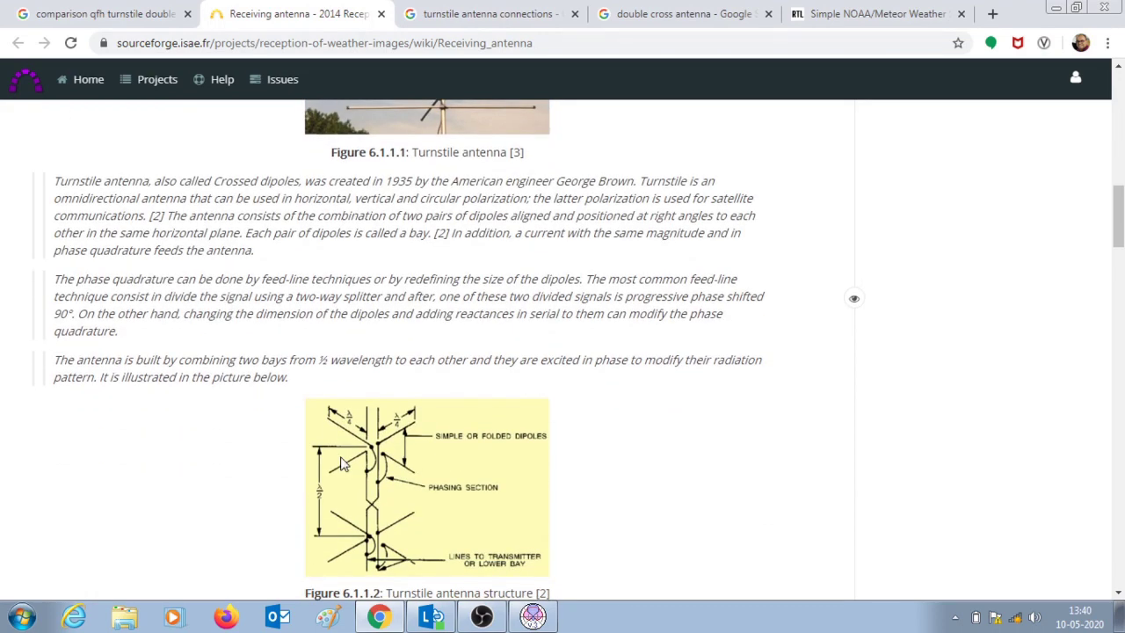
scroll(344, 493, "down", 1)
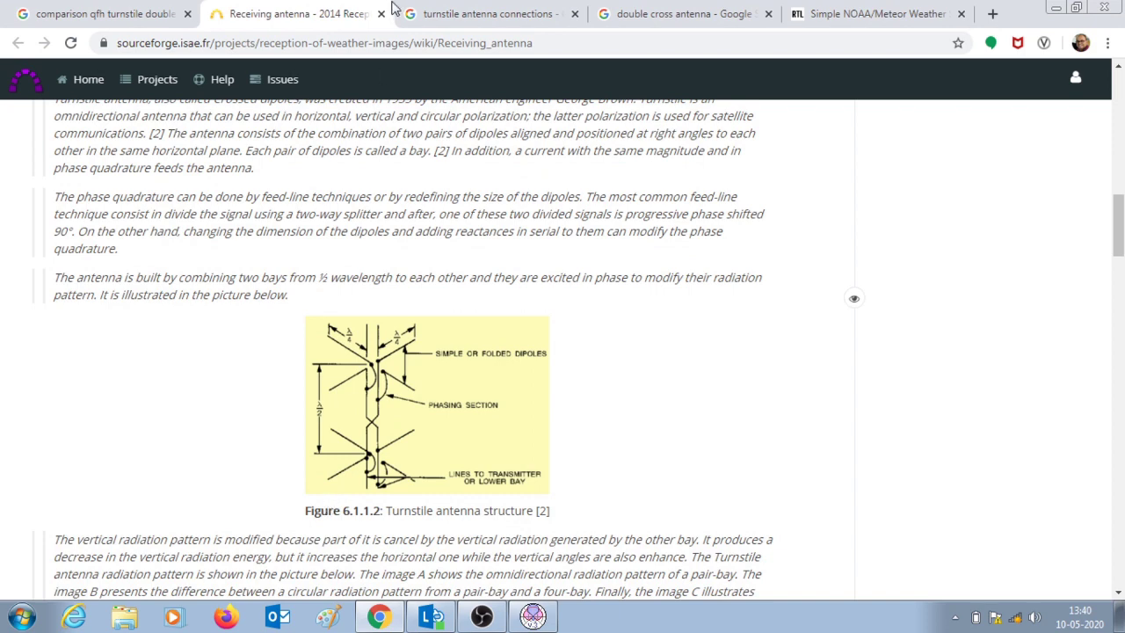
left_click(478, 11)
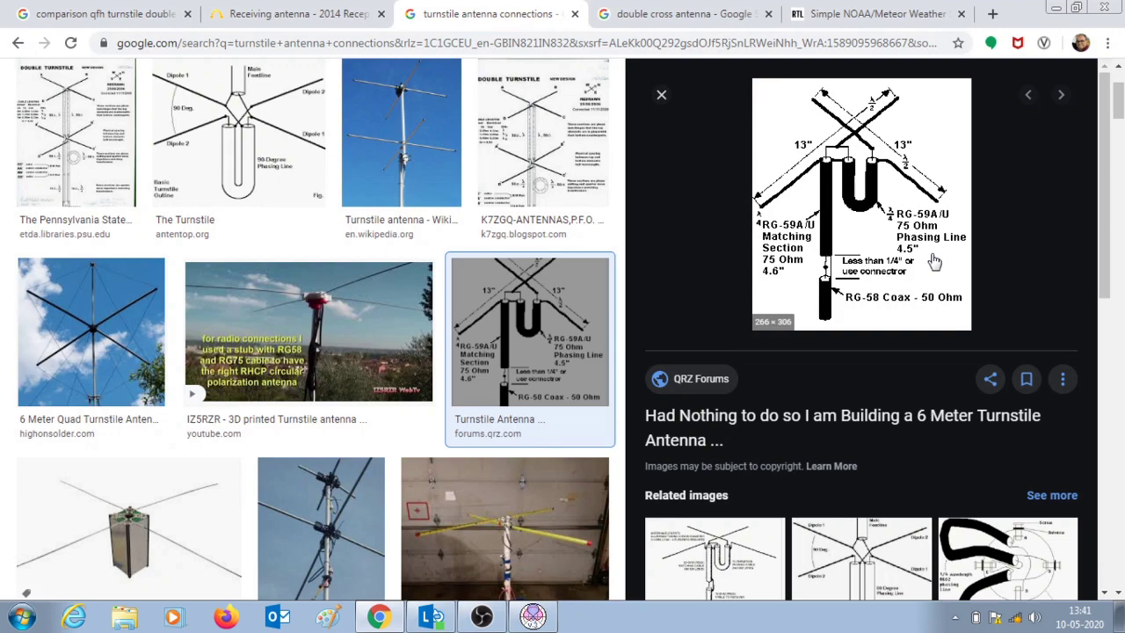
Return to the receiving antenna wiki and examine the quadrafilar helix section and its antenna photo.
left_click(299, 15)
scroll(488, 358, "down", 3)
scroll(539, 369, "down", 9)
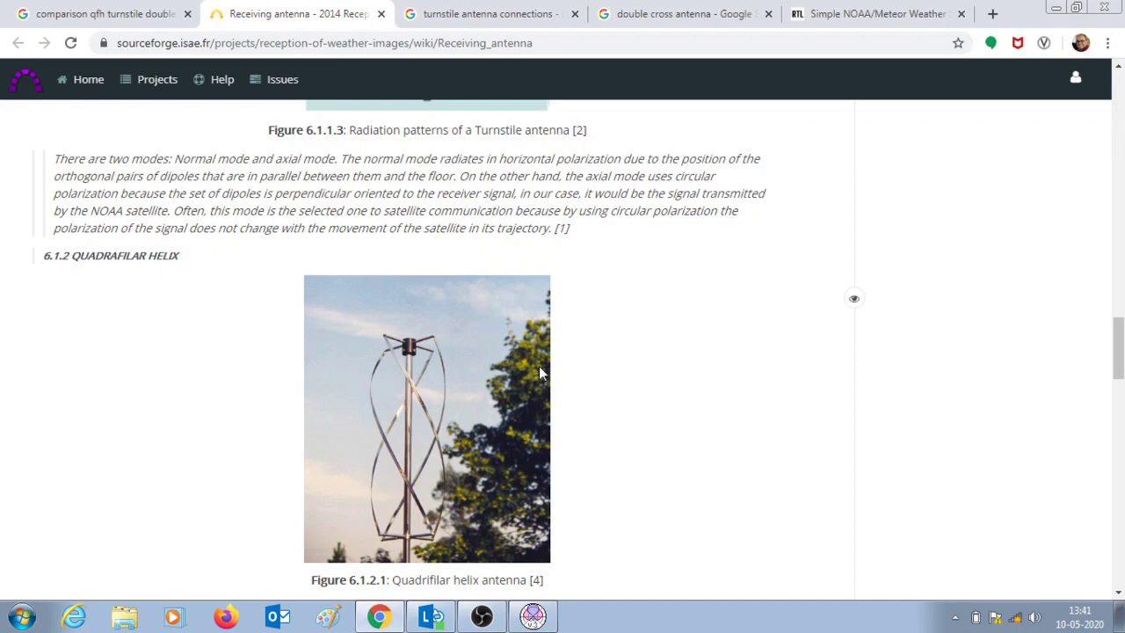
scroll(539, 366, "down", 1)
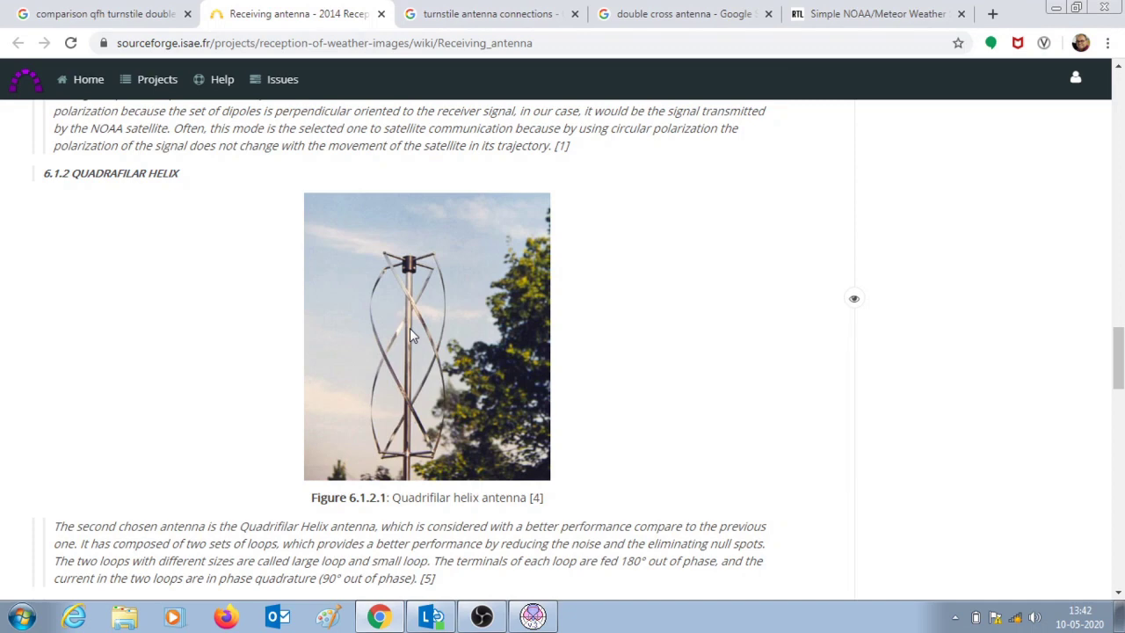
Examine the double cross antenna section, and view the 50 Ω coax harness diagram in the double cross image results.
scroll(410, 327, "down", 5)
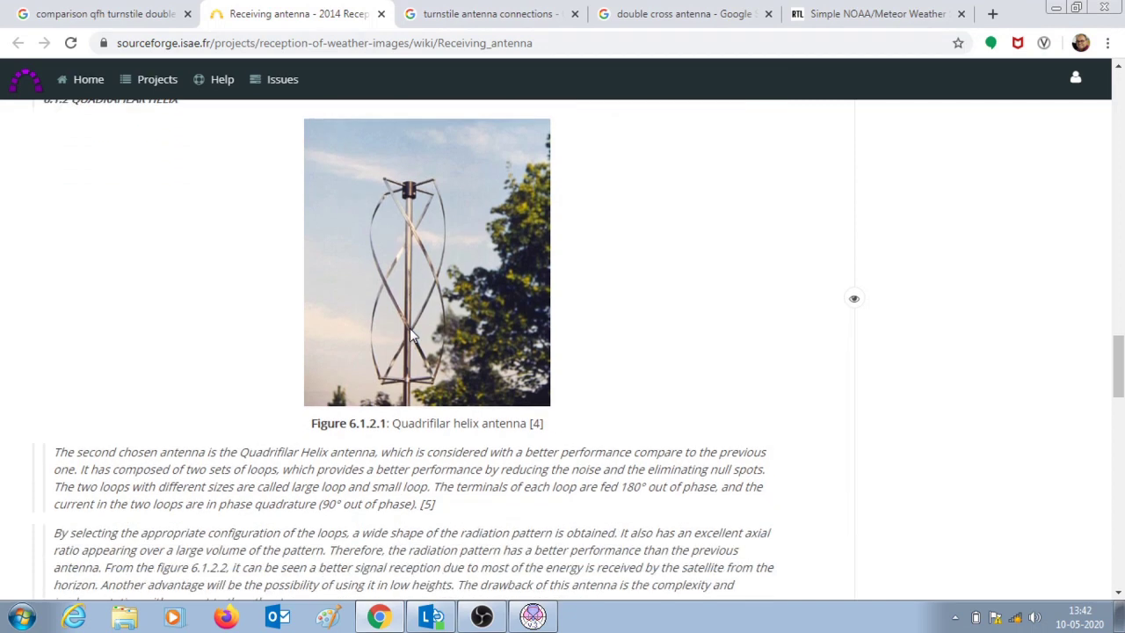
scroll(409, 332, "down", 3)
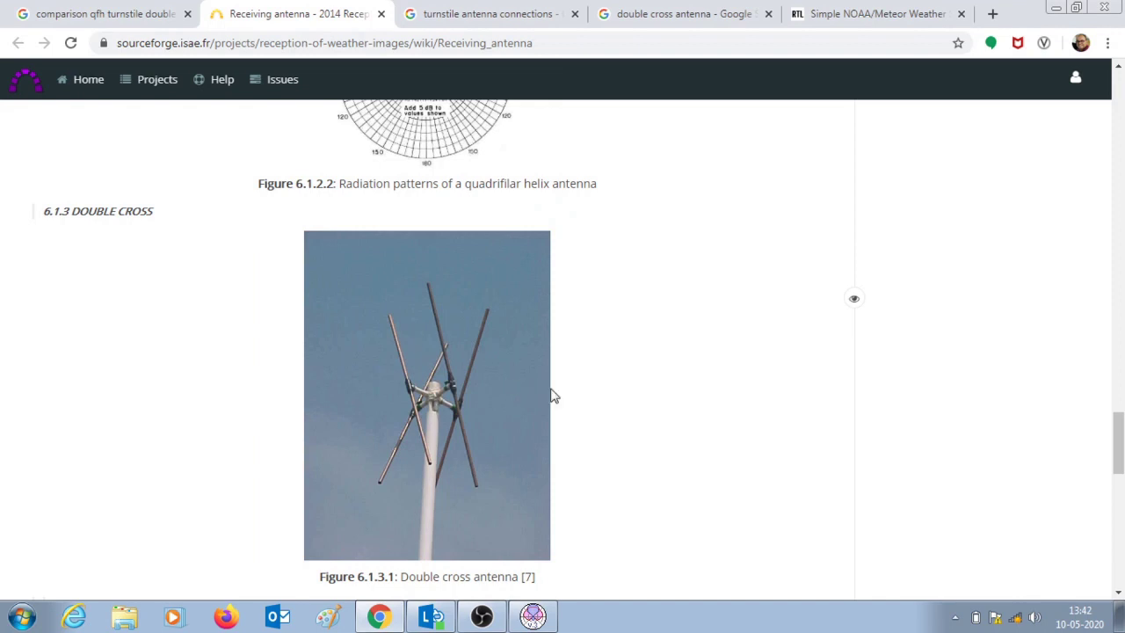
scroll(456, 444, "down", 1)
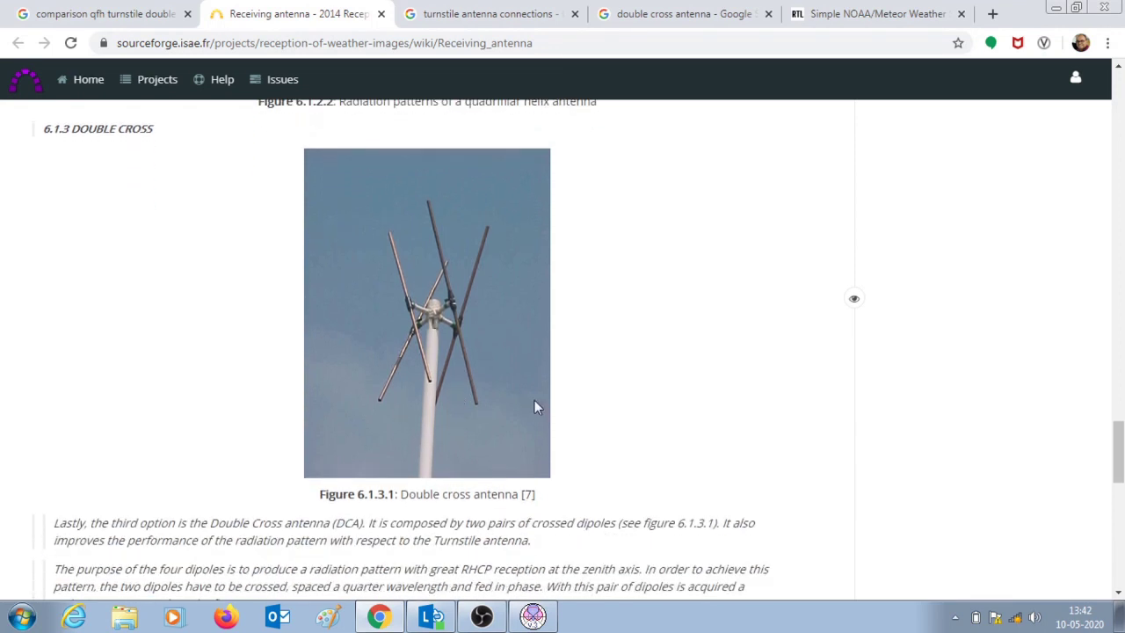
left_click(684, 13)
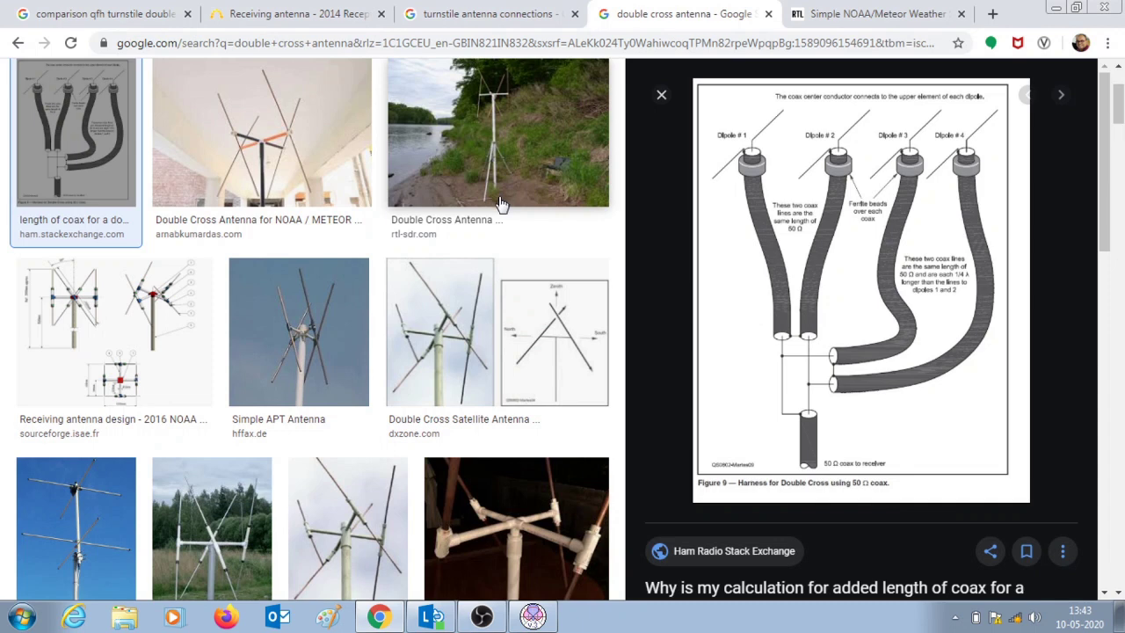
scroll(497, 207, "up", 1)
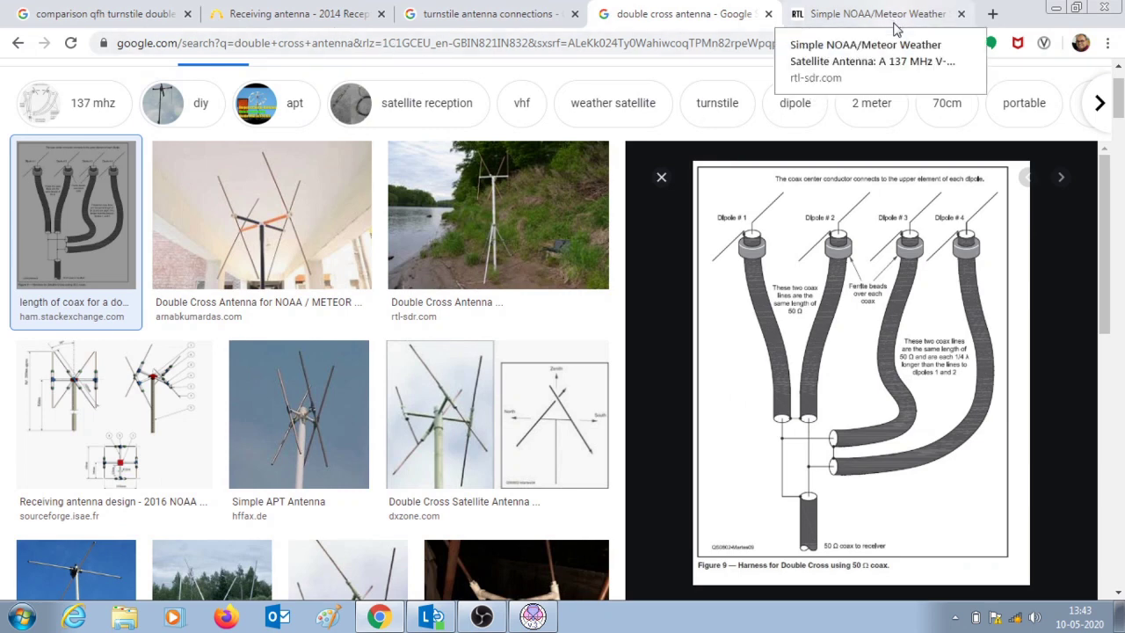
Review the rtl-sdr.com article on the 137 MHz V-dipole, covering its advantages and the construction diagram.
left_click(896, 26)
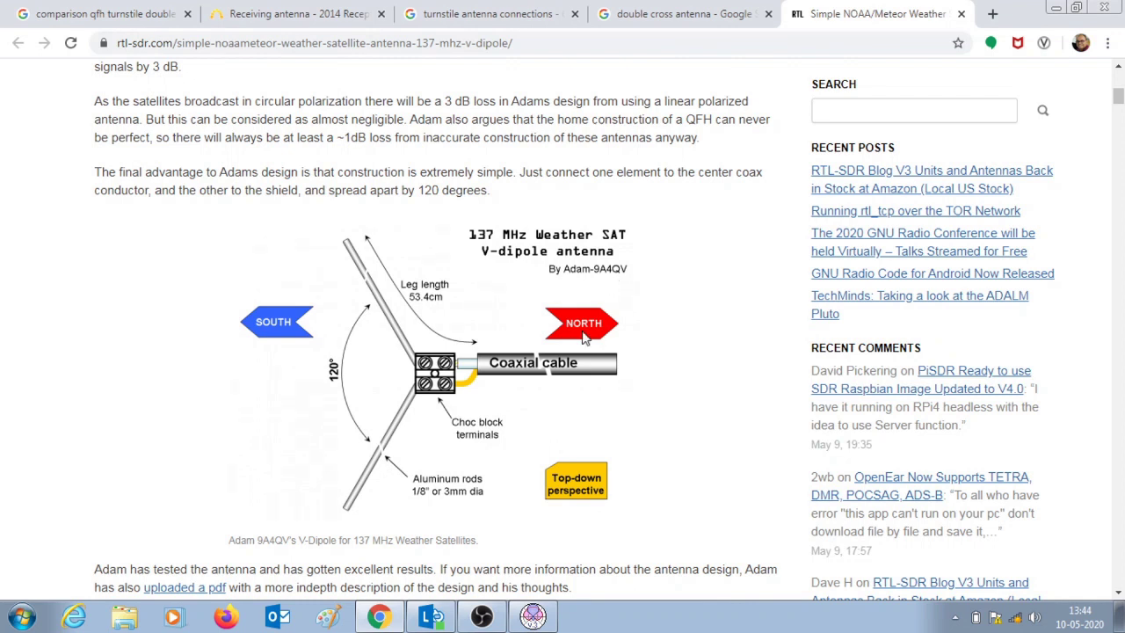
scroll(586, 341, "up", 1)
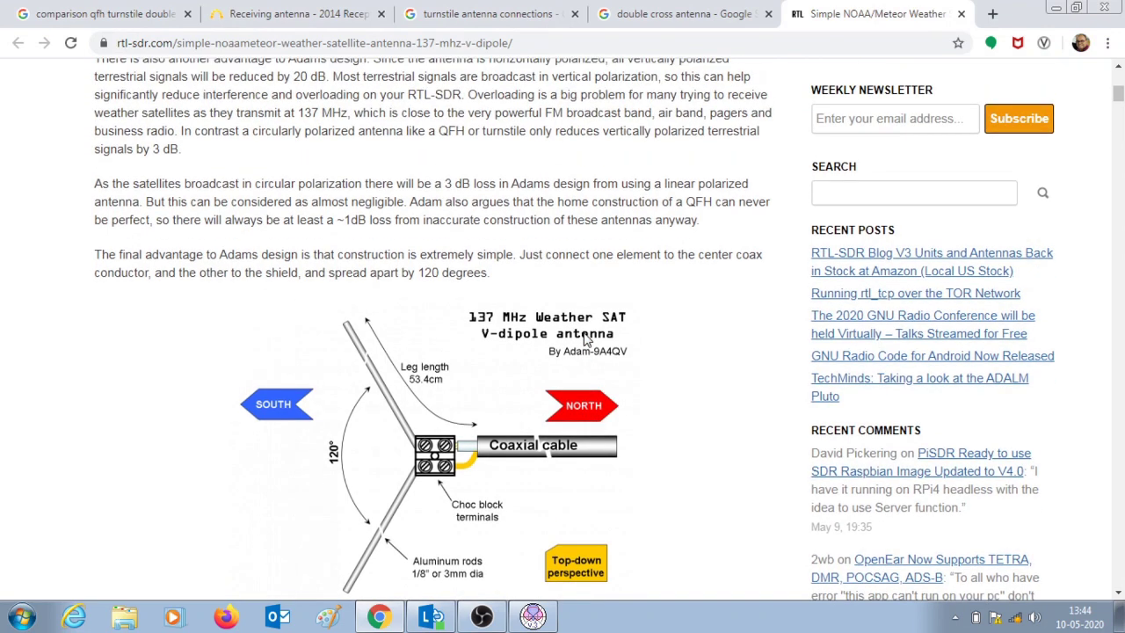
scroll(586, 342, "up", 3)
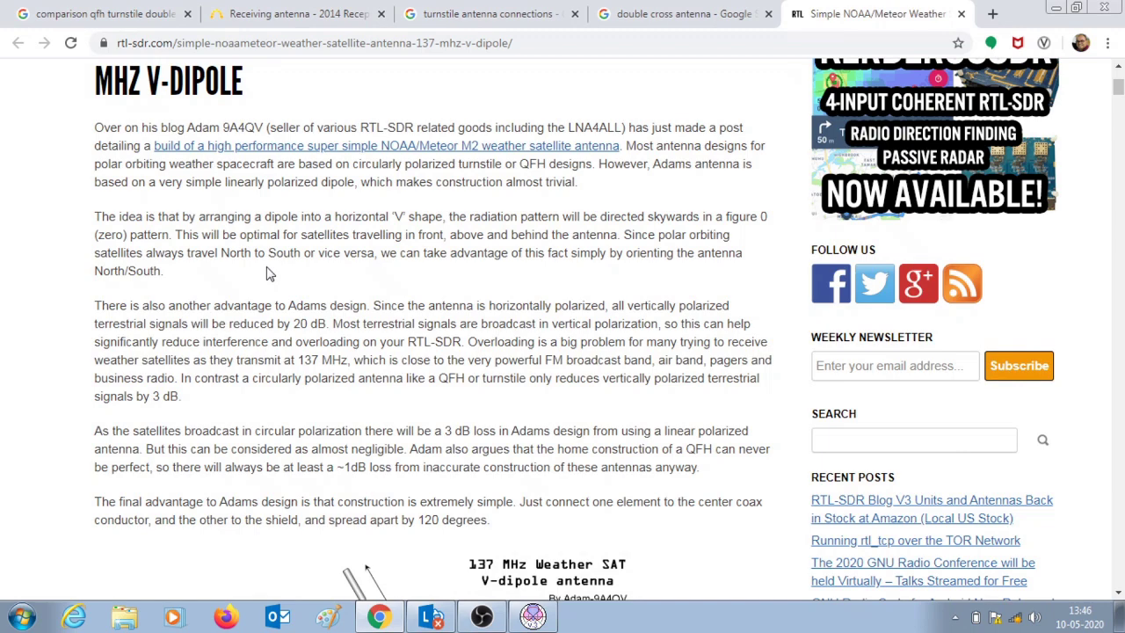
scroll(270, 274, "down", 3)
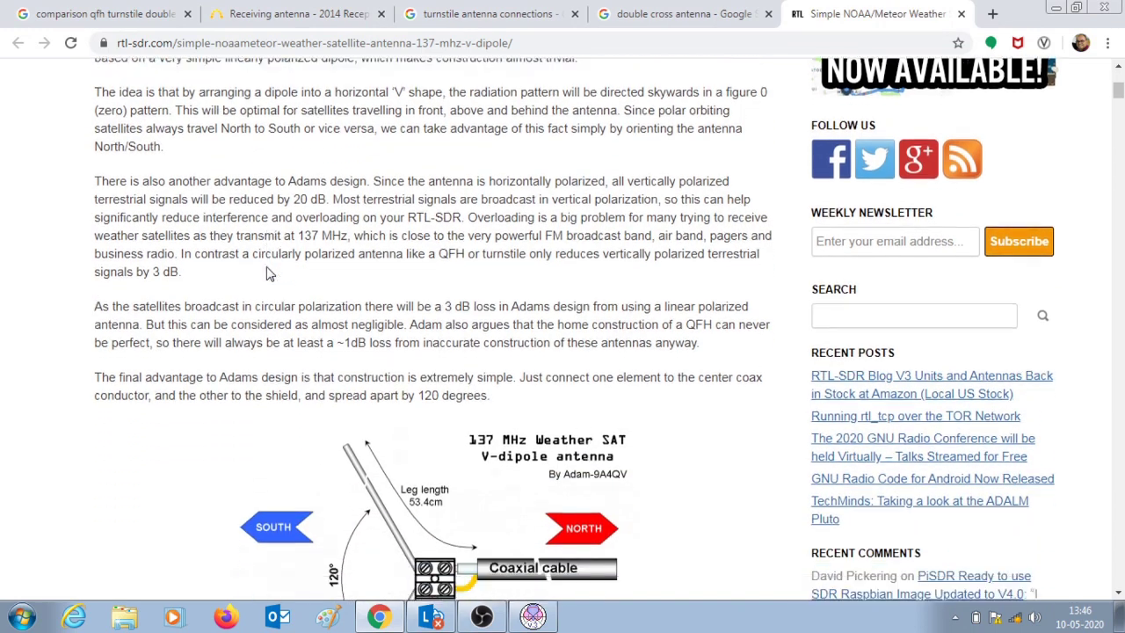
scroll(270, 275, "down", 1)
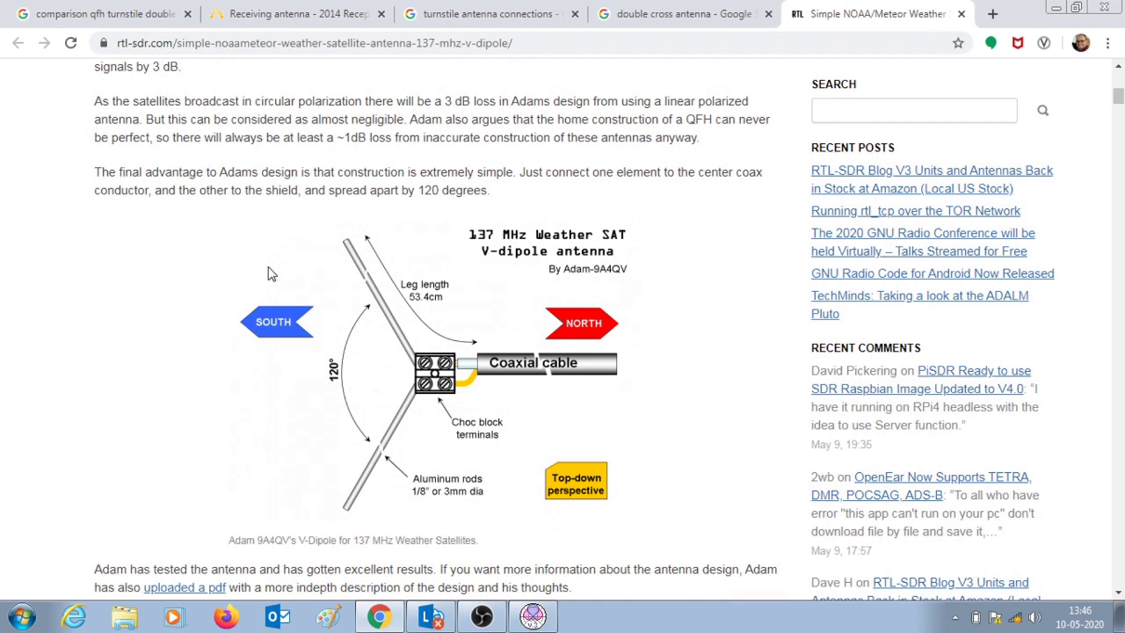
scroll(270, 274, "down", 2)
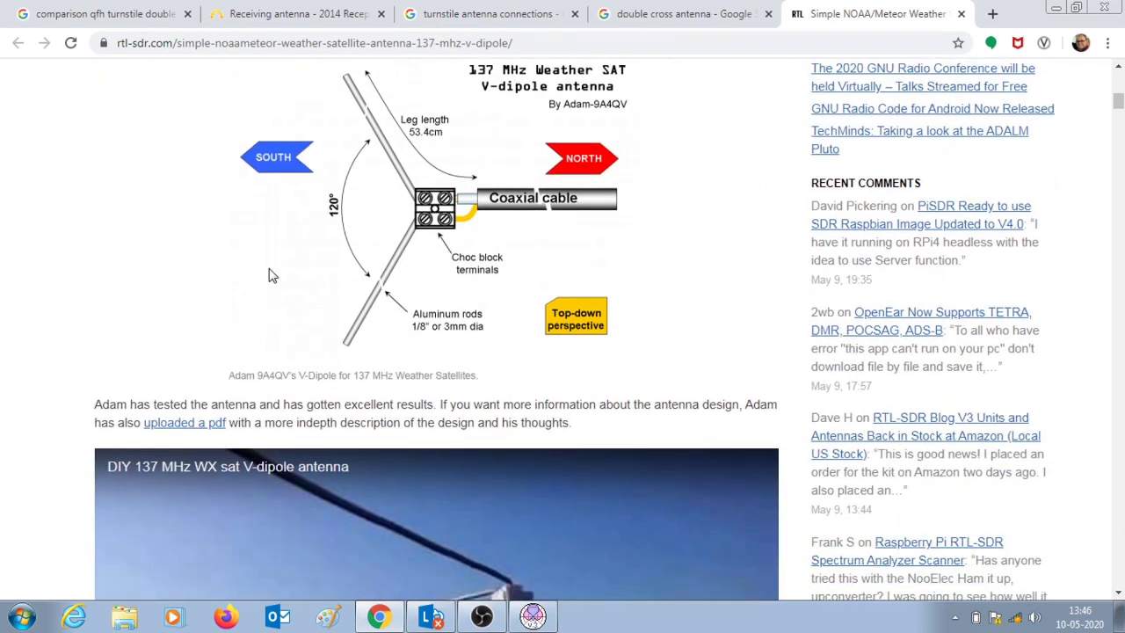
scroll(270, 274, "up", 2)
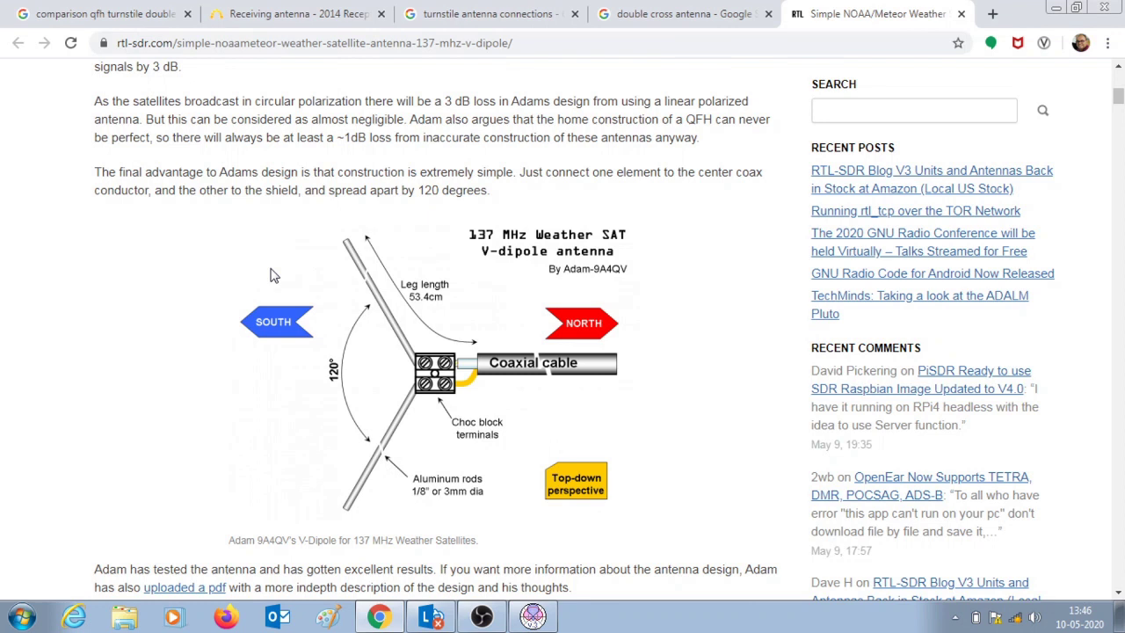
Switch to MMANA-GAL and inspect both arms of the horizontal V-dipole model, wires 3 and 1.
left_click(538, 617)
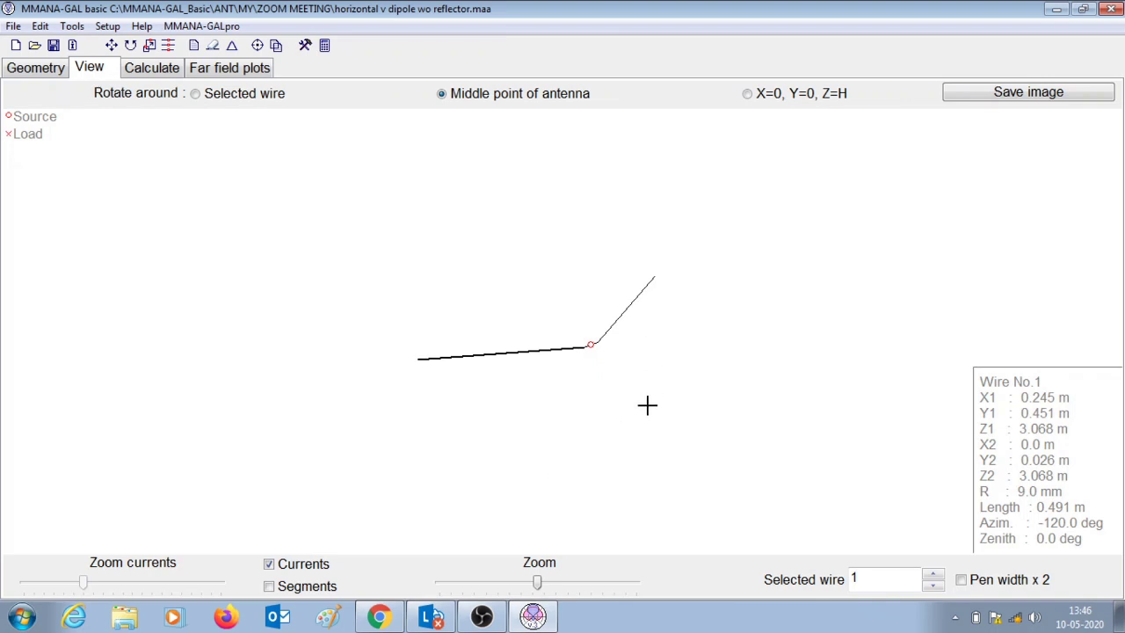
left_click(627, 304)
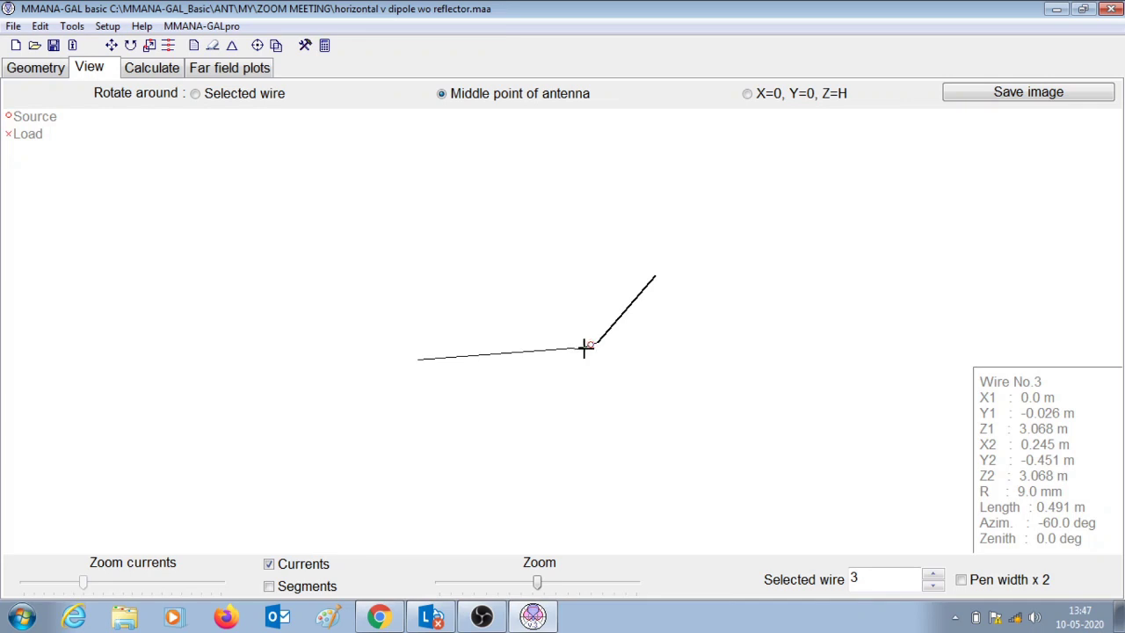
left_click(537, 352)
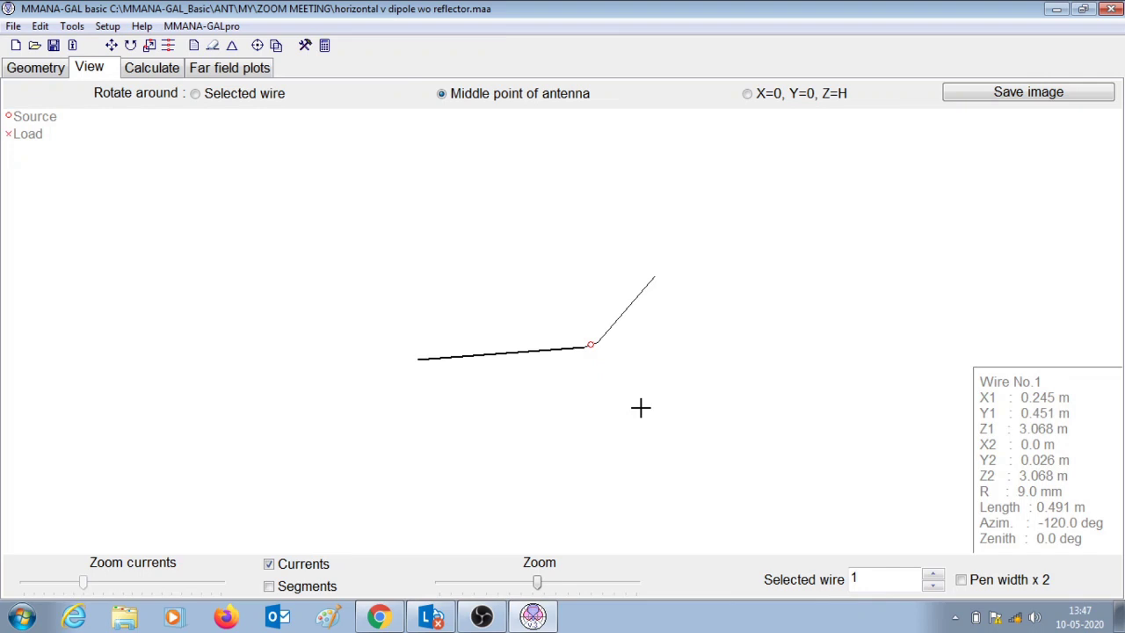
Calculate the V-dipole at 137.1 MHz over real ground with Al pipe material, and check its SWR 50 result.
left_click(155, 71)
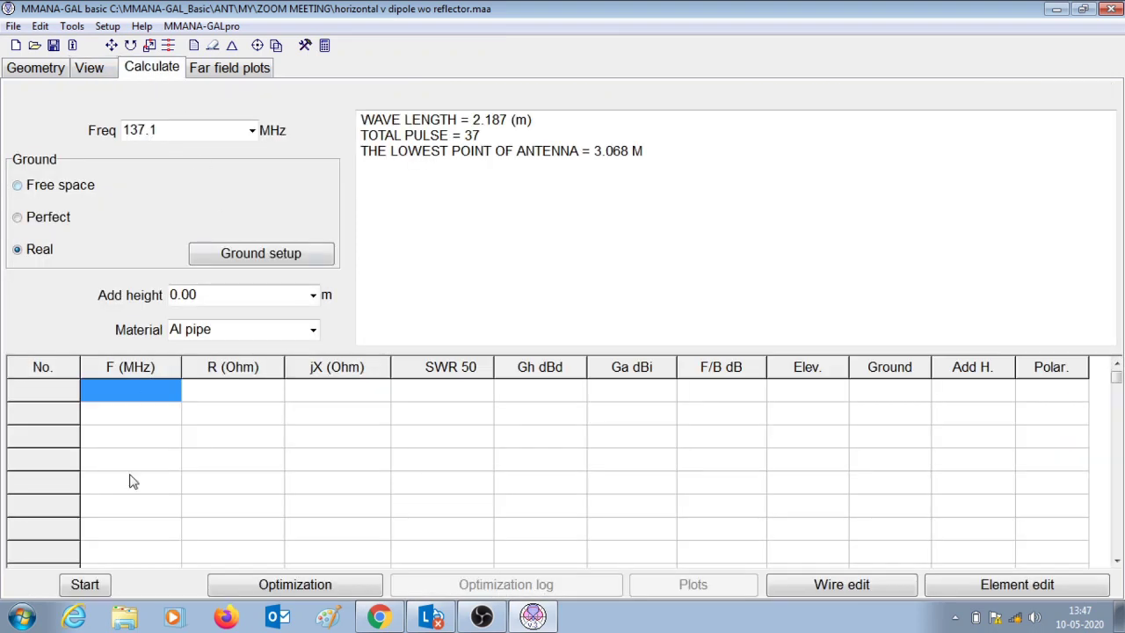
left_click(85, 585)
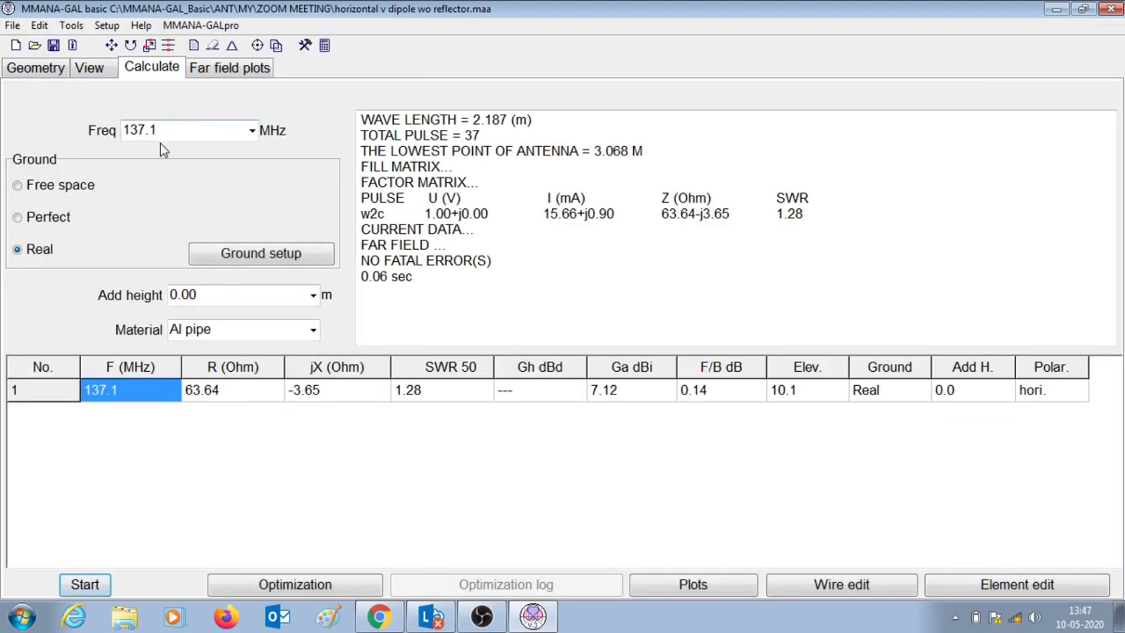
left_click(418, 401)
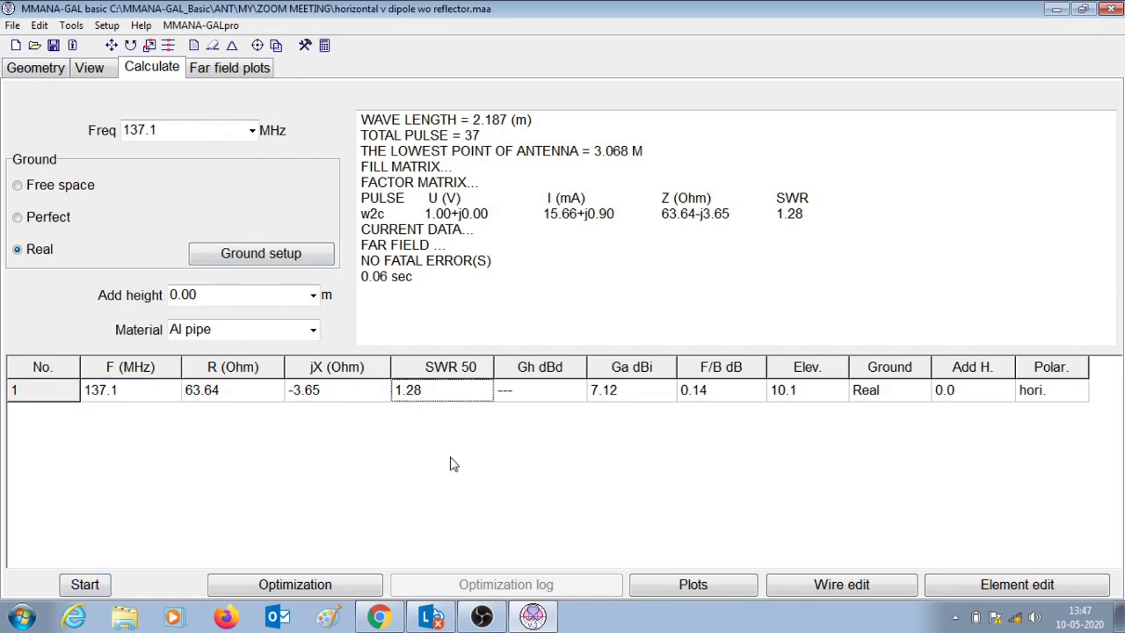
Display the far field plots and read the gain at the tips of the low, middle and high lobes in the elevation pattern.
left_click(229, 68)
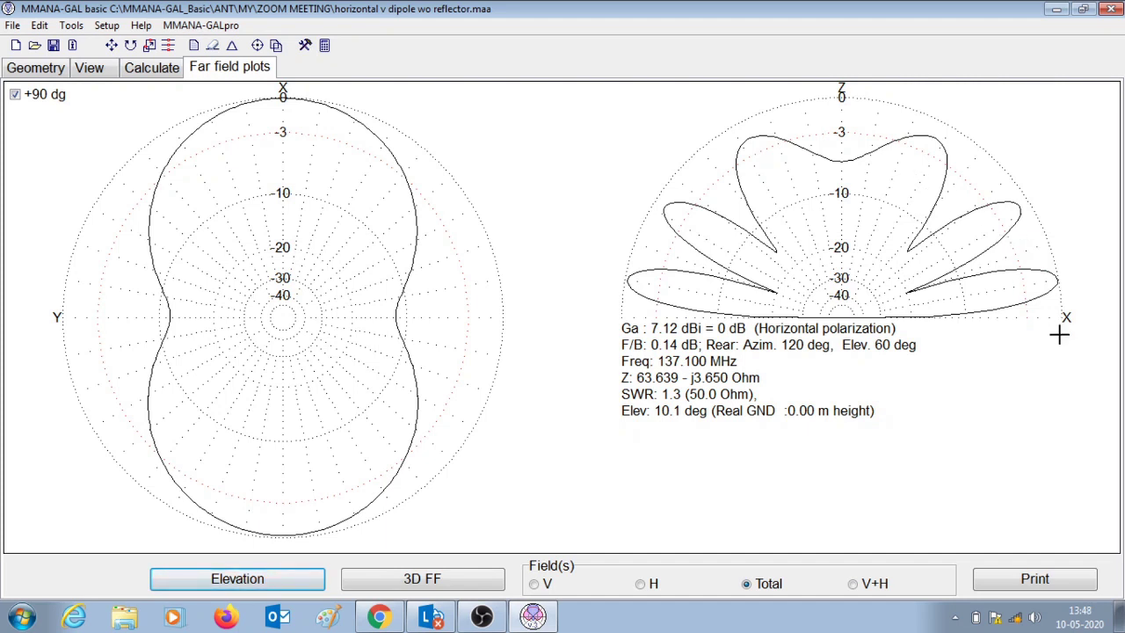
left_click(1056, 279)
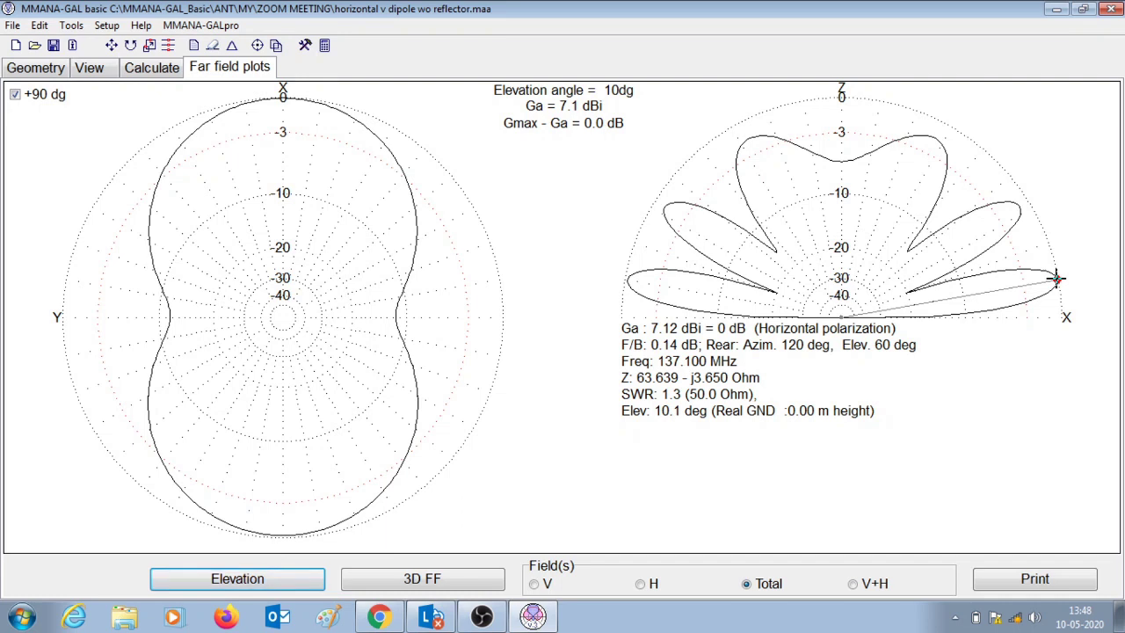
left_click(1020, 207)
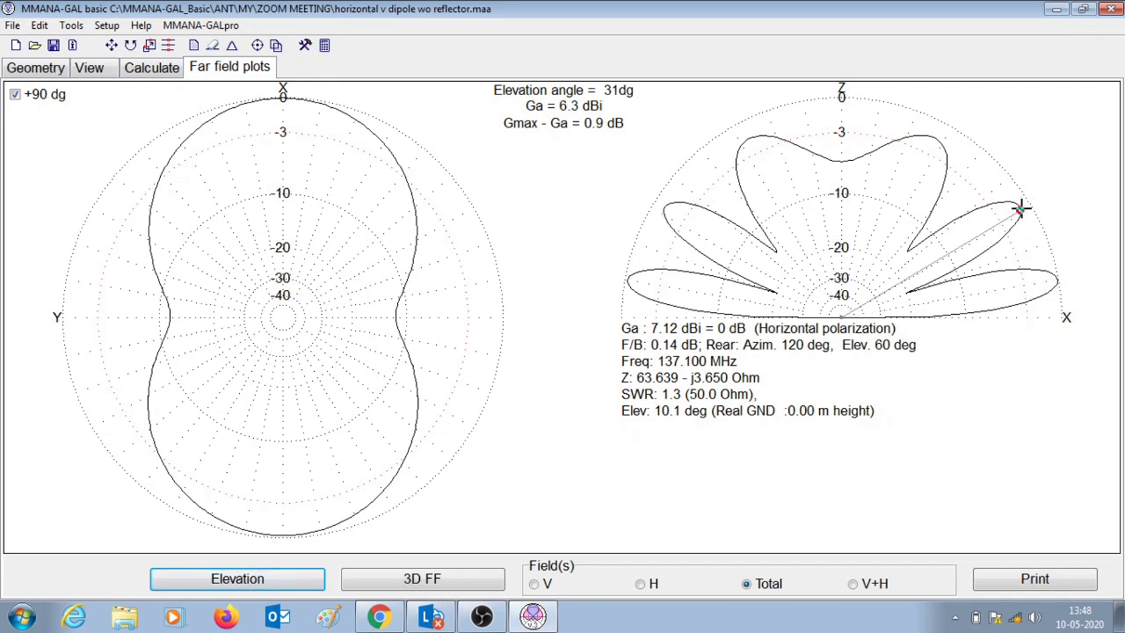
left_click(1017, 204)
left_click(1019, 206)
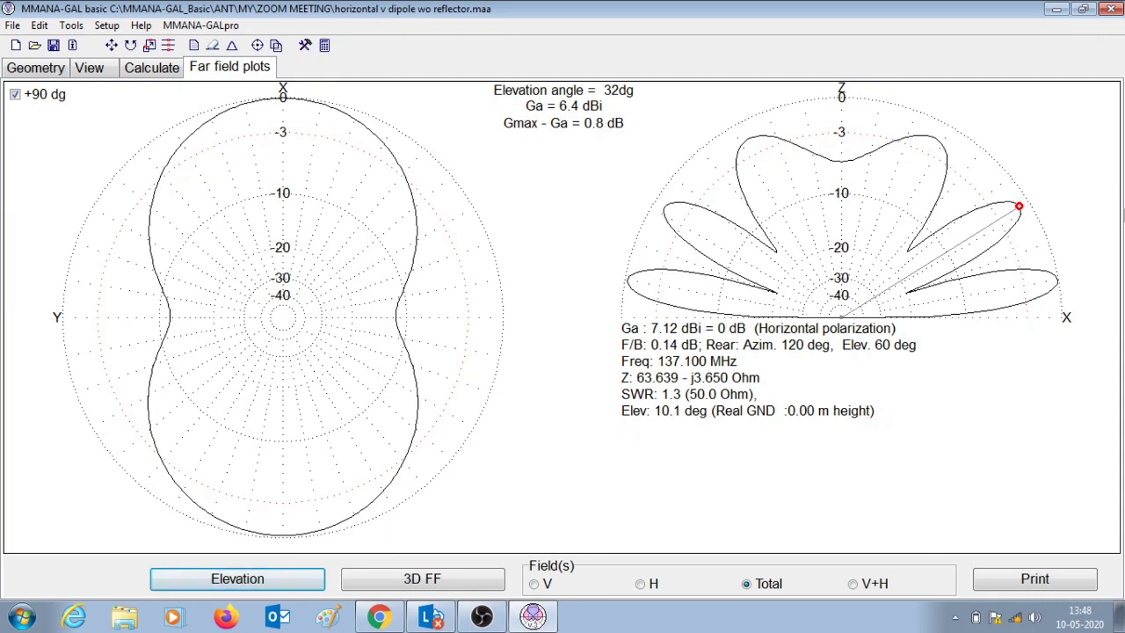
left_click(938, 140)
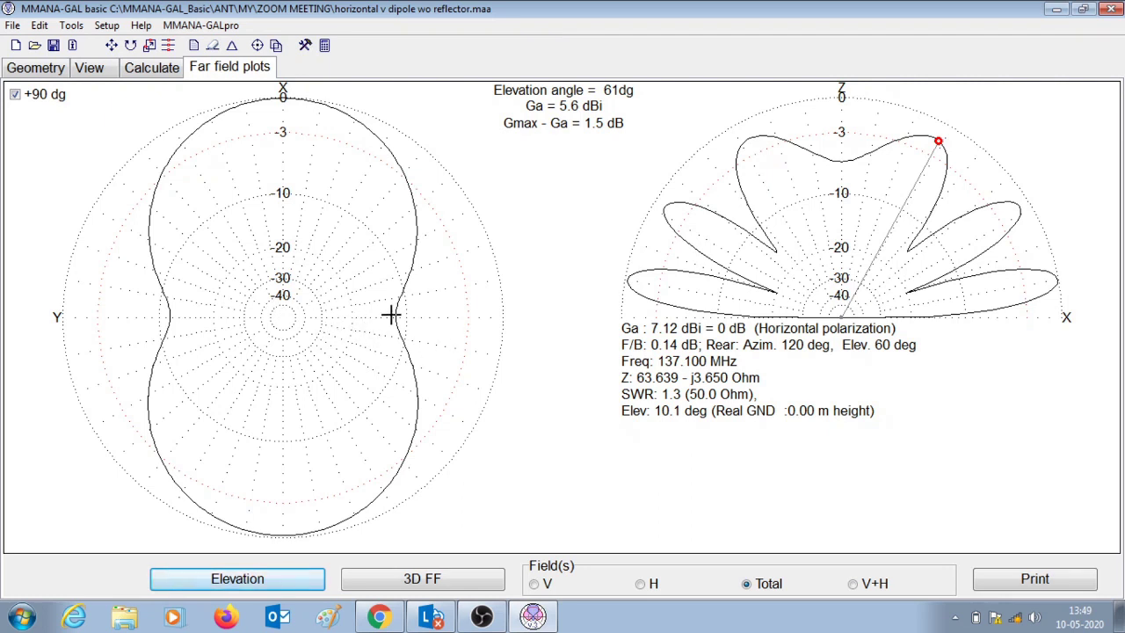
Read the antenna gain at the two side nulls of the azimuth pattern, at -90 and 90 degrees.
left_click(399, 317)
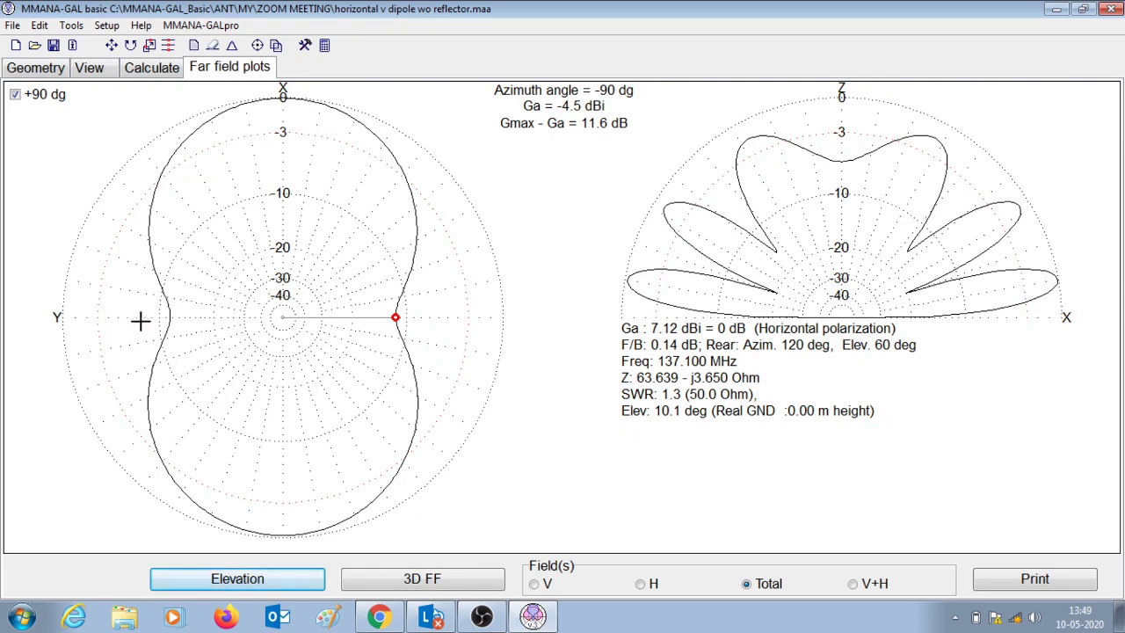
left_click(170, 317)
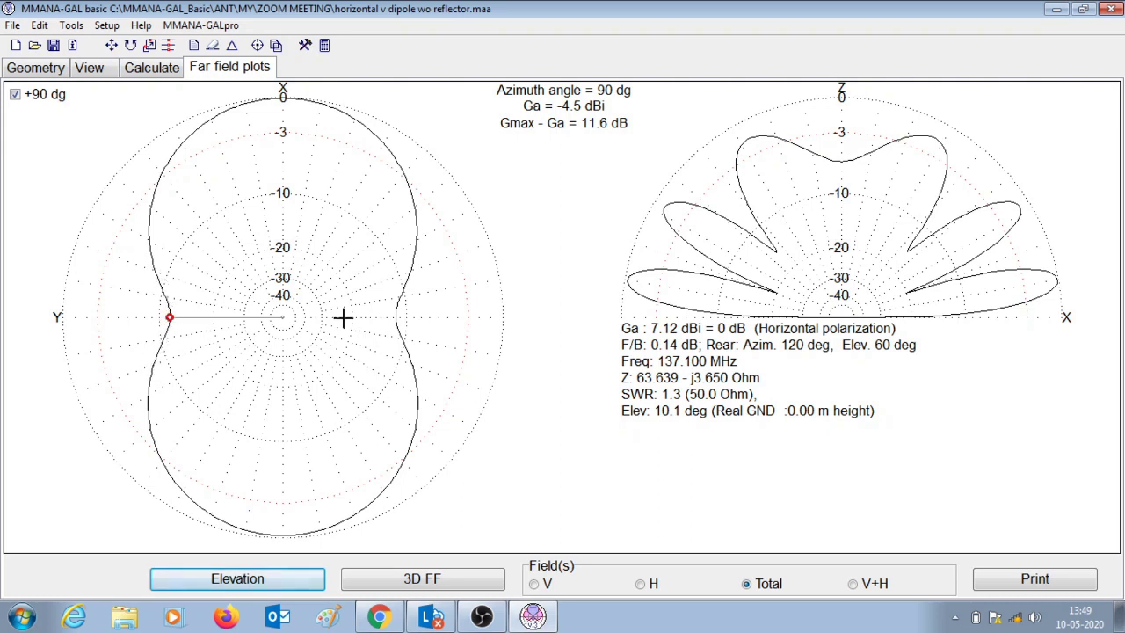
left_click(394, 317)
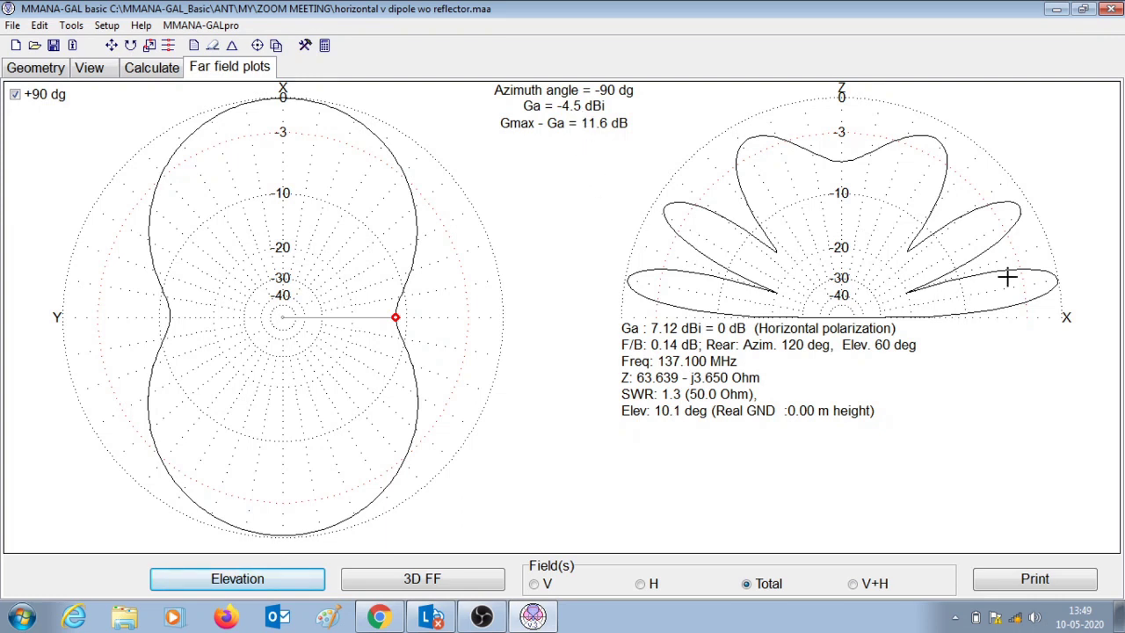
Read the gain at the horizon and around the null between the low and middle lobes of the elevation pattern.
left_click(1034, 380)
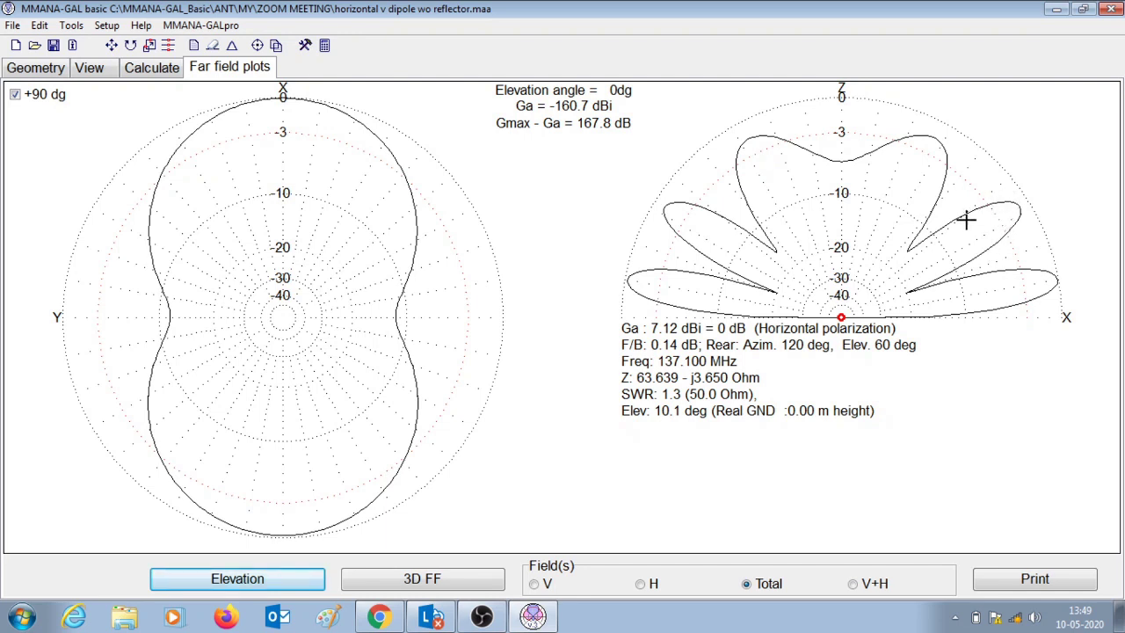
left_click(907, 293)
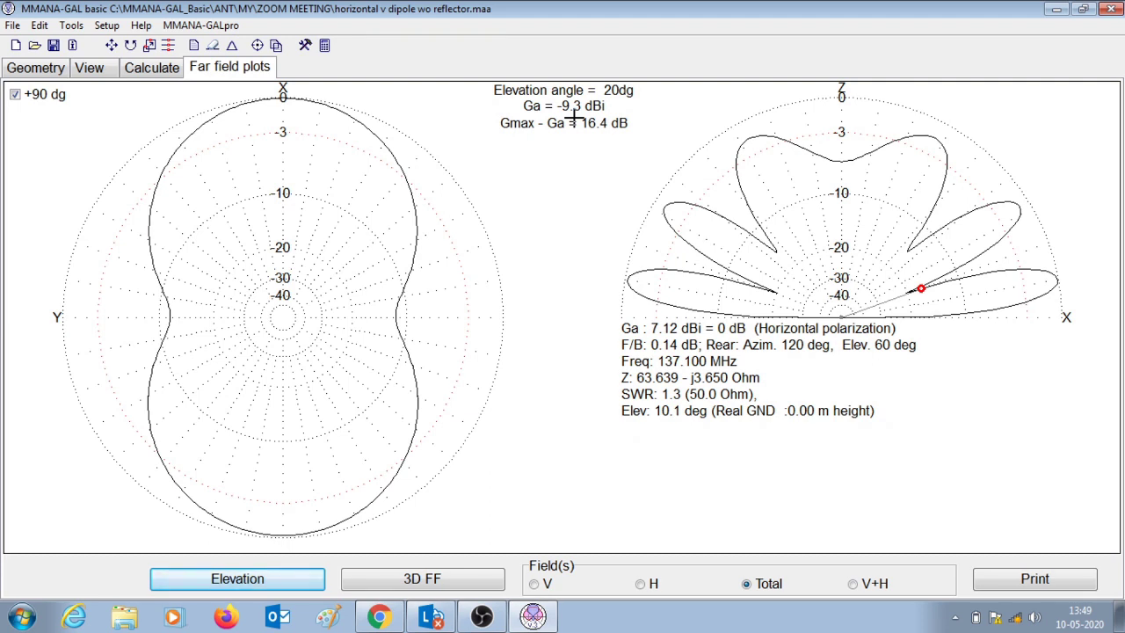
left_click(987, 249)
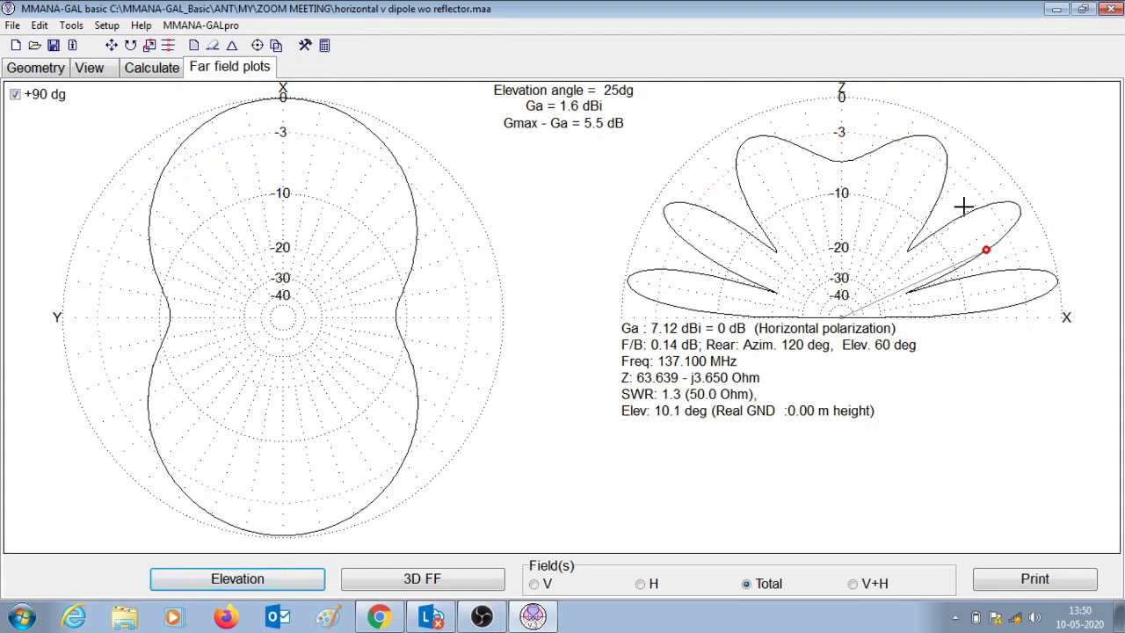
left_click(988, 252)
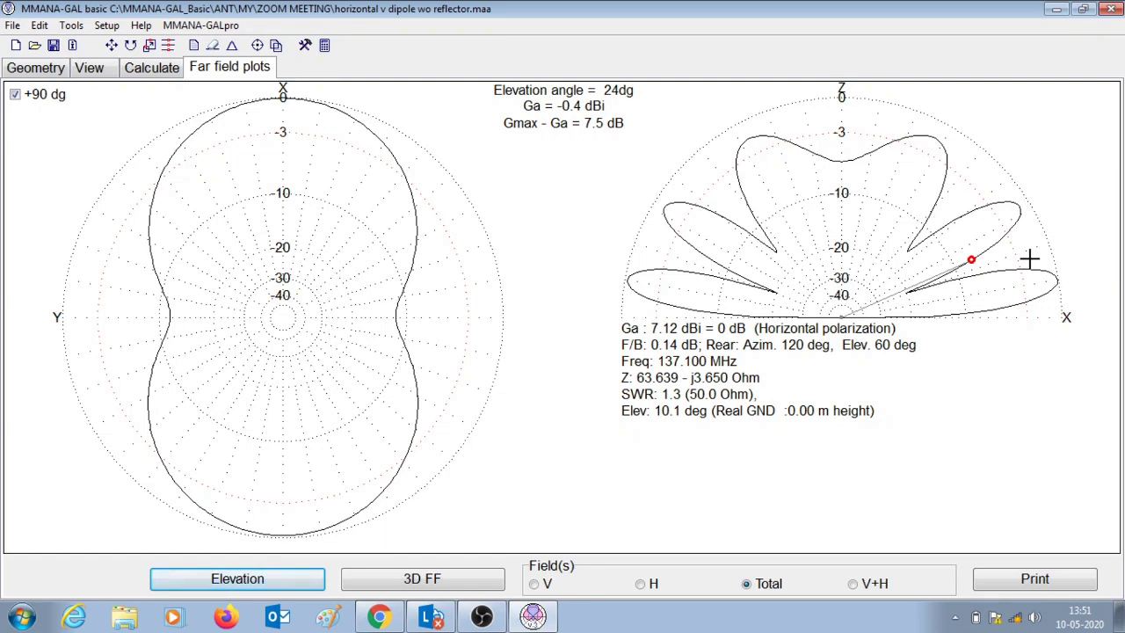
Open the antenna file "horizontal v dipole w reflector.maa" from the ZOOM MEETING folder.
left_click(36, 46)
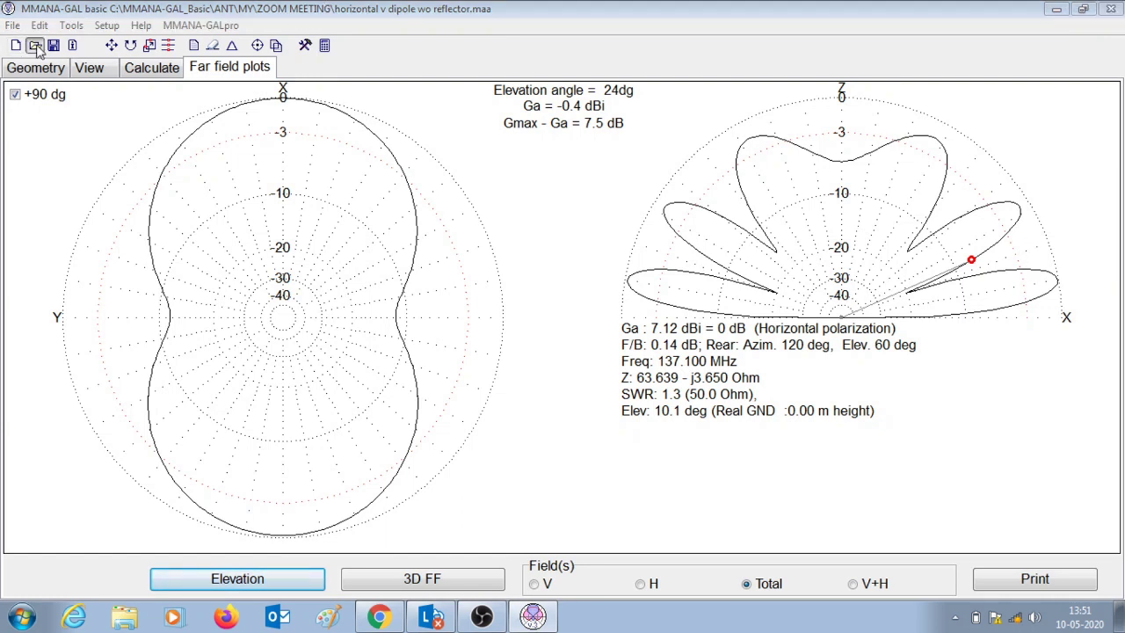
left_click(556, 322)
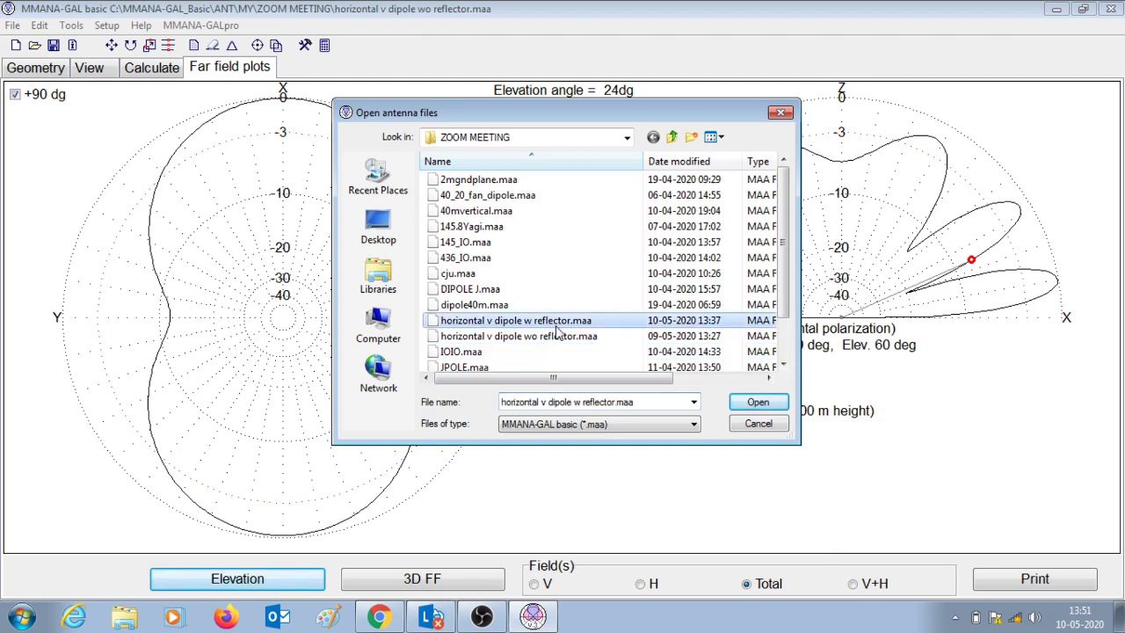
left_click(758, 402)
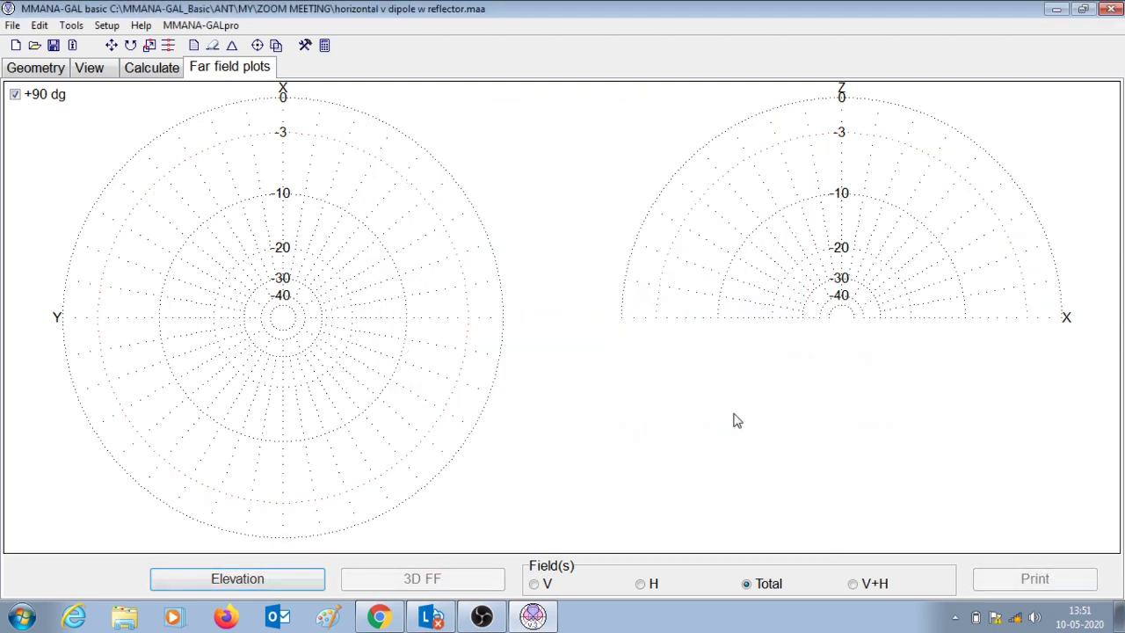
View the antenna model and inspect the lengths and heights of the upper dipole arms and the lower reflector wires.
left_click(103, 70)
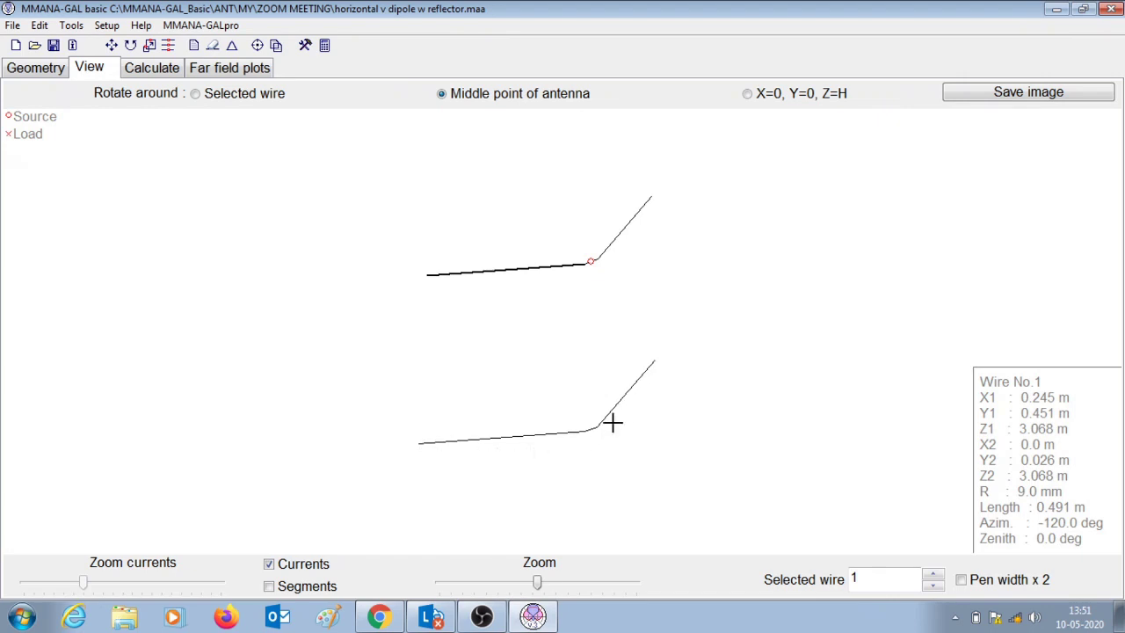
left_click(479, 438)
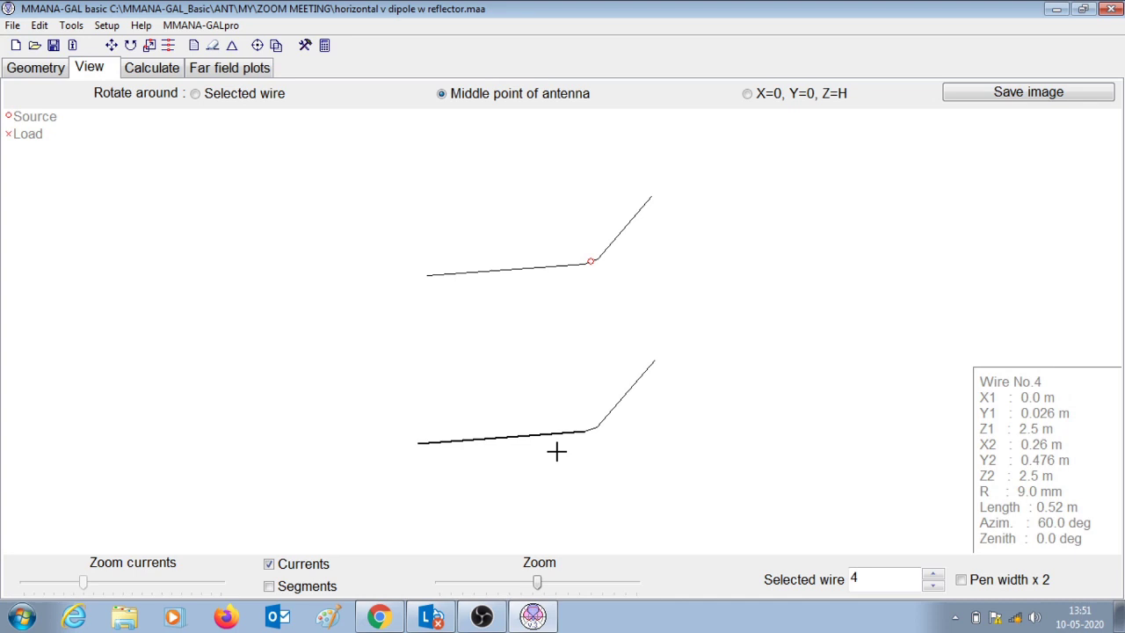
left_click(515, 270)
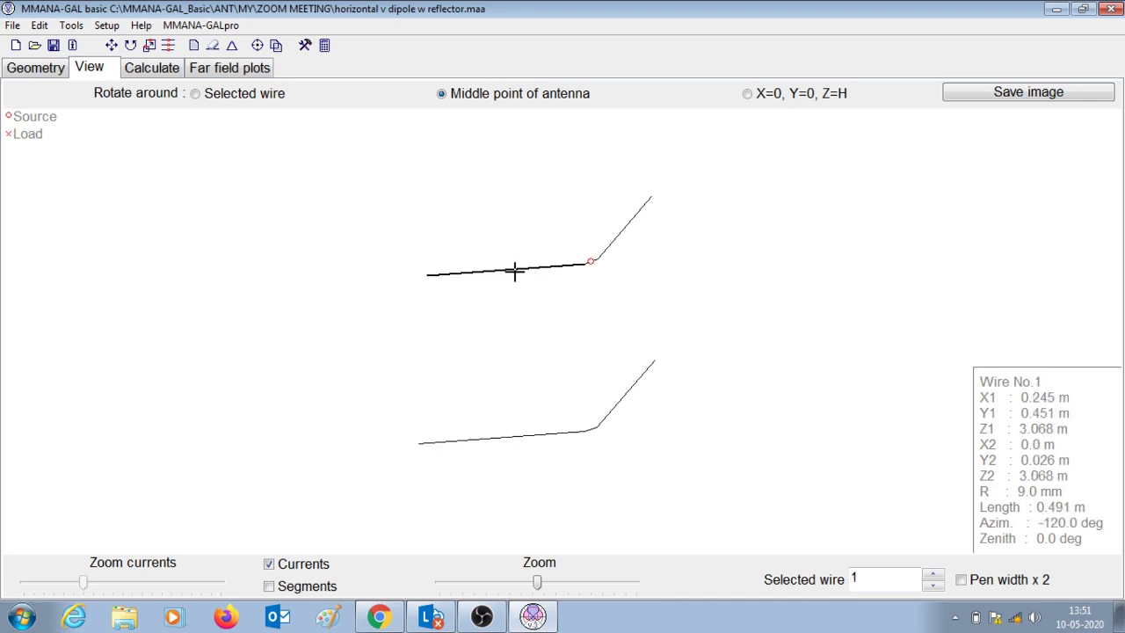
left_click(632, 390)
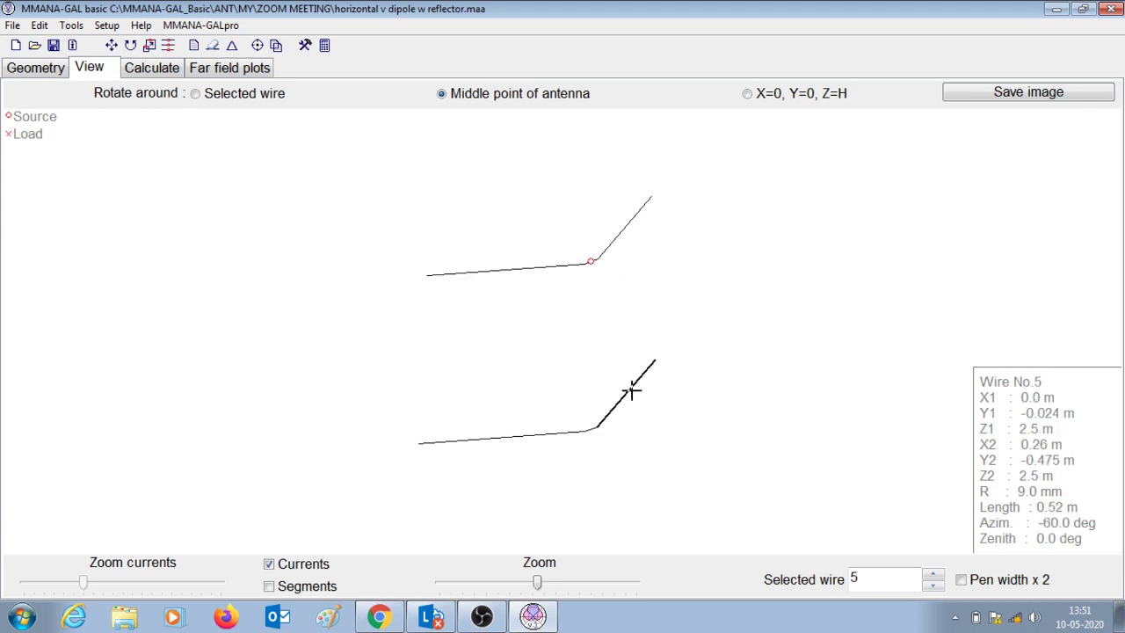
left_click(623, 229)
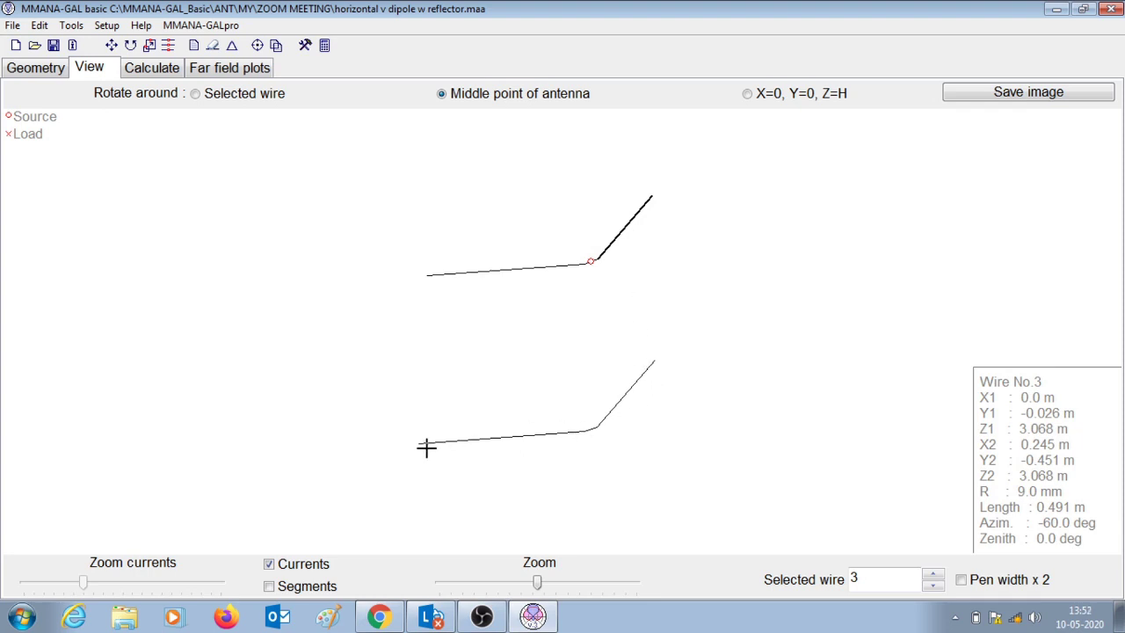
left_click(594, 429)
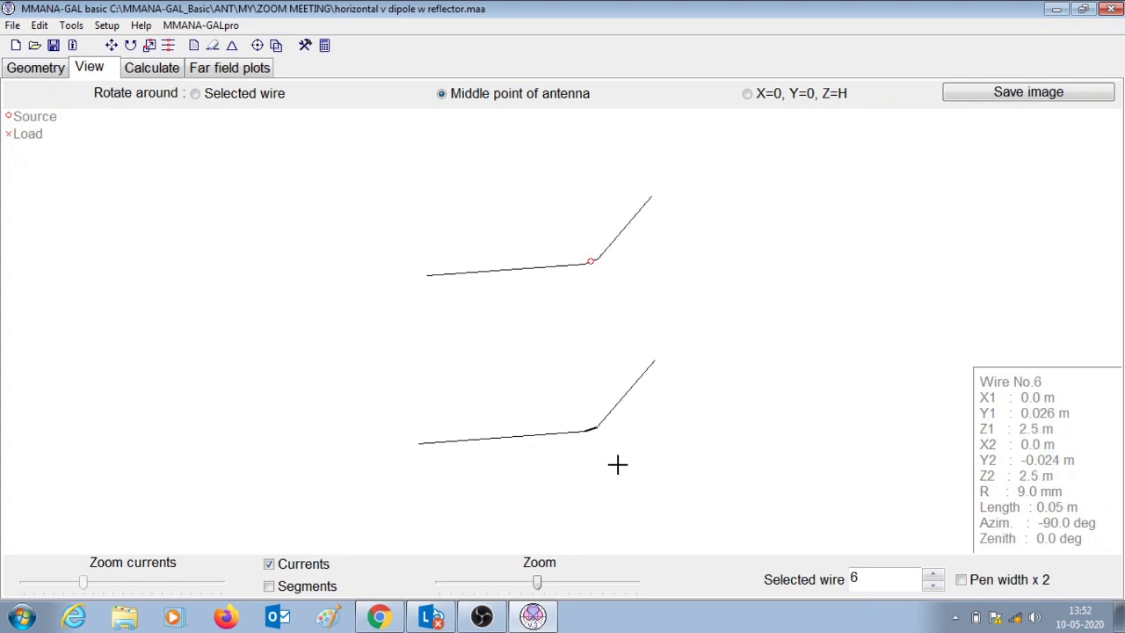
left_click(641, 375)
left_click(522, 436)
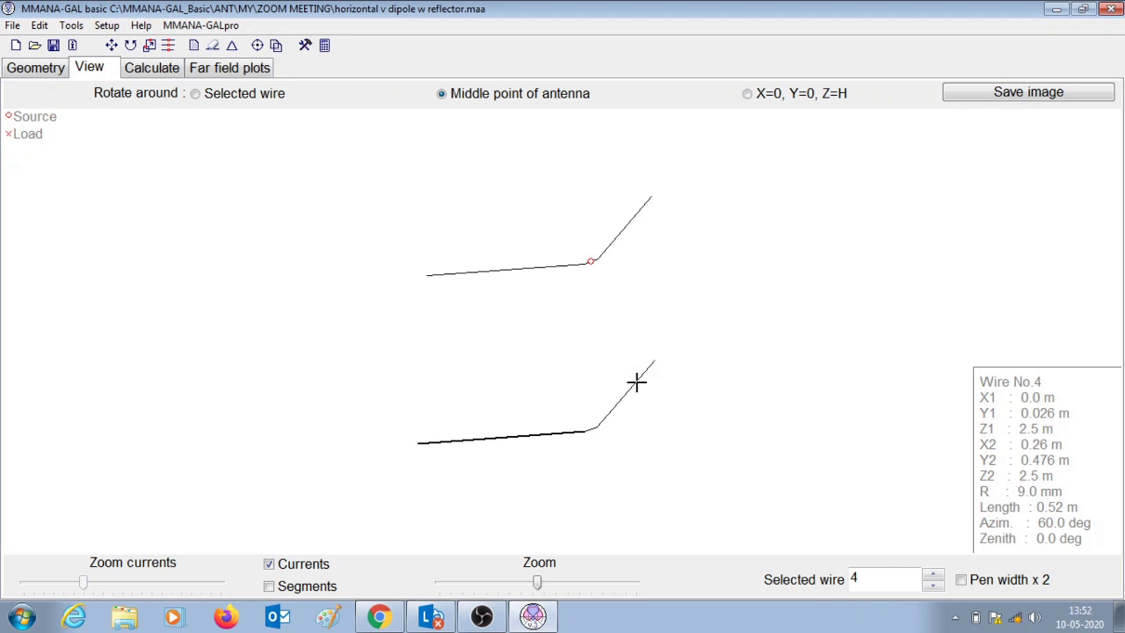
left_click(611, 415)
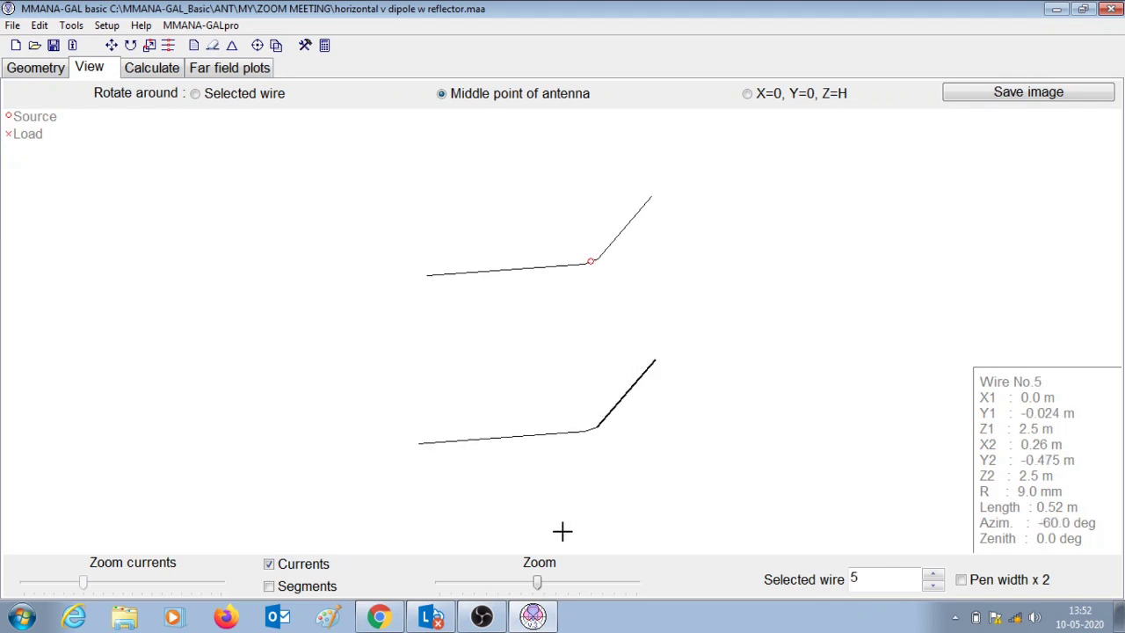
Calculate the V-dipole with reflector at 137.1 MHz over real ground with Al pipe material, and display its far field plots.
left_click(170, 75)
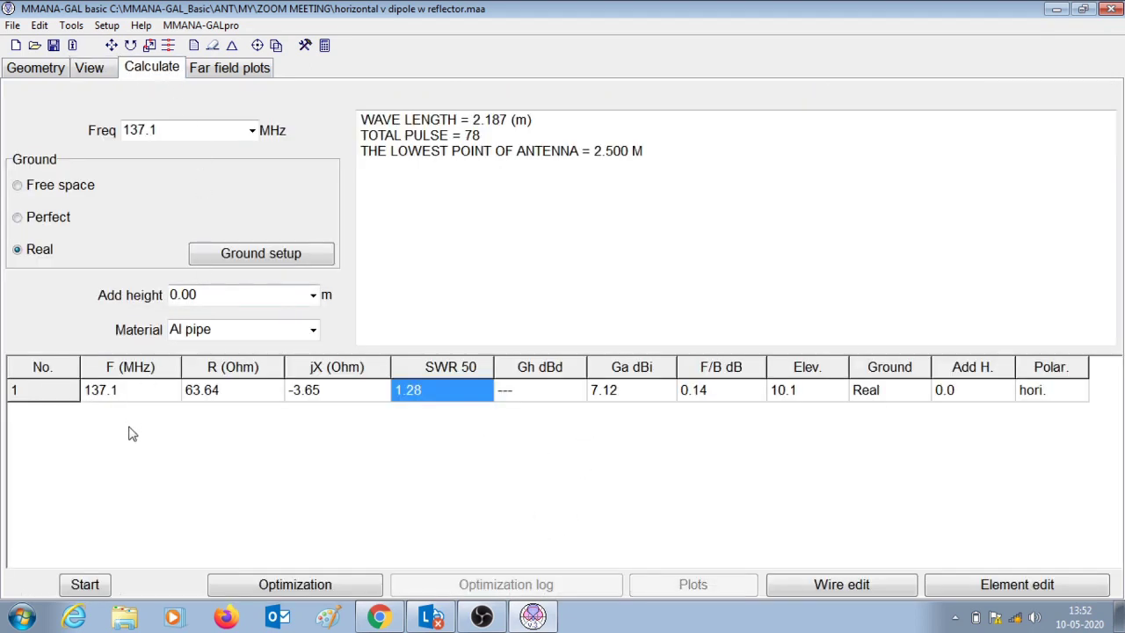
left_click(101, 586)
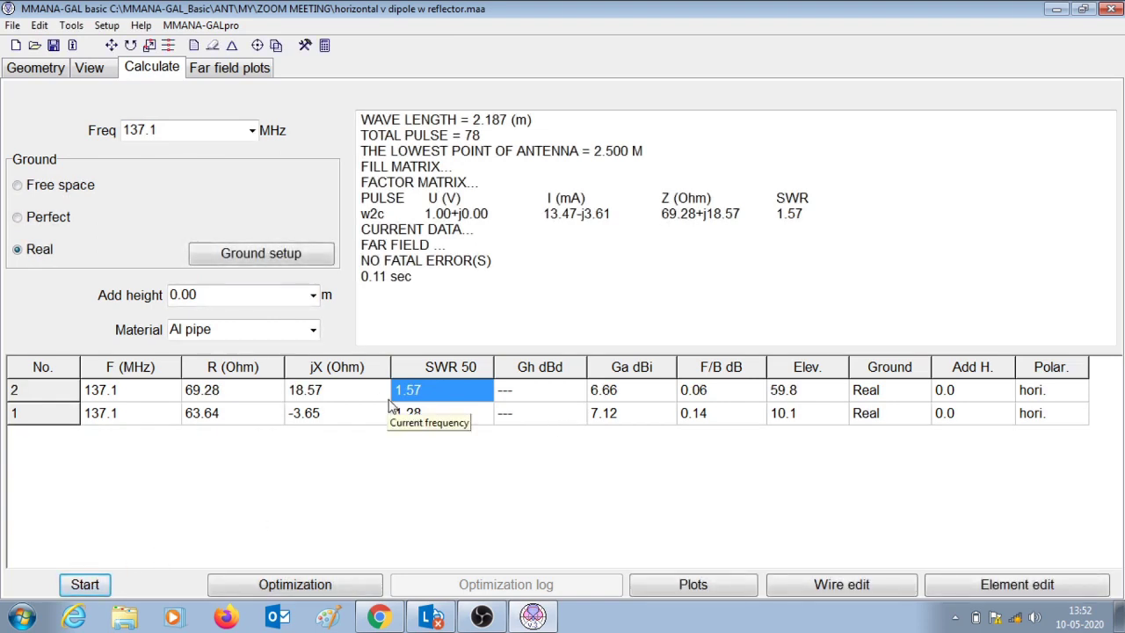
left_click(250, 75)
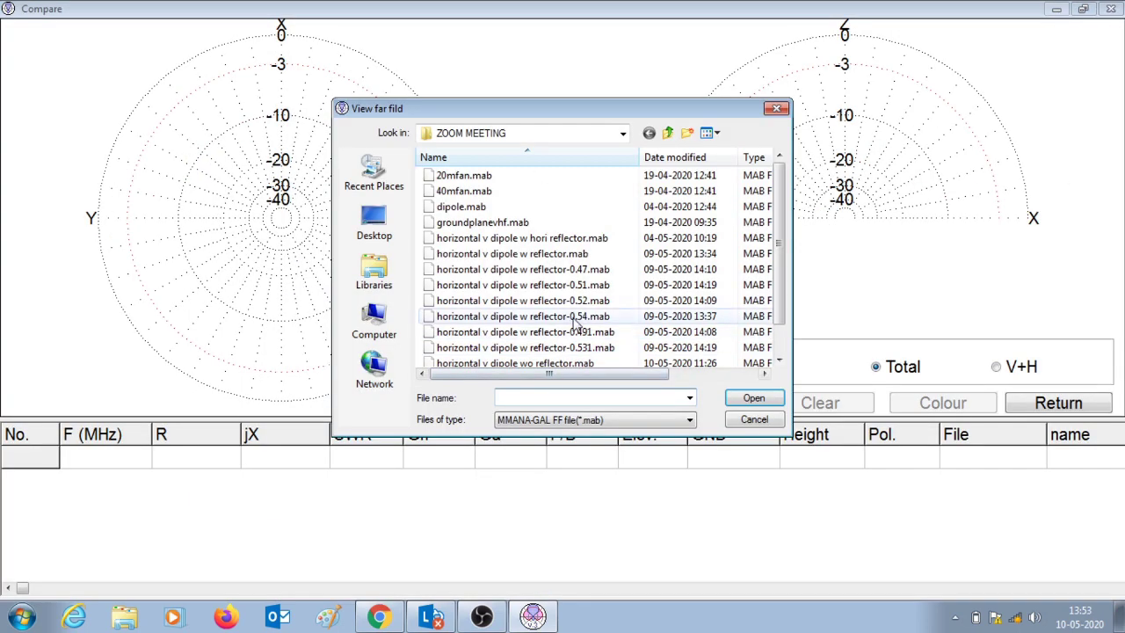
Load "horizontal v dipole w reflector-0.52.mab" and "horizontal v dipole wo reflector.mab" into the far field comparison.
left_click(573, 300)
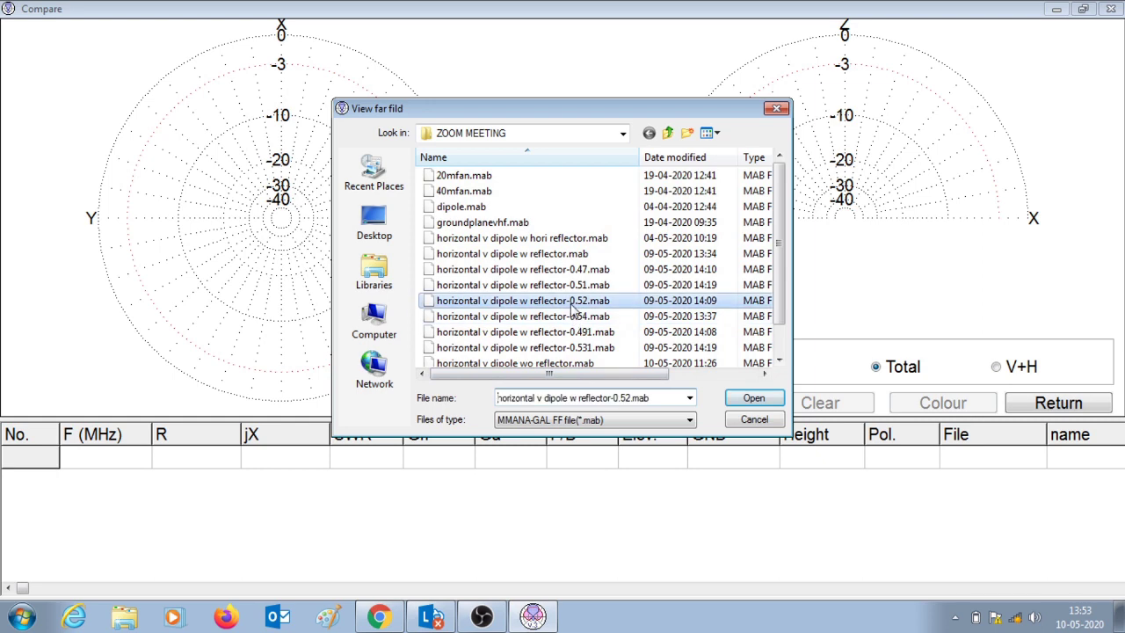
left_click(752, 398)
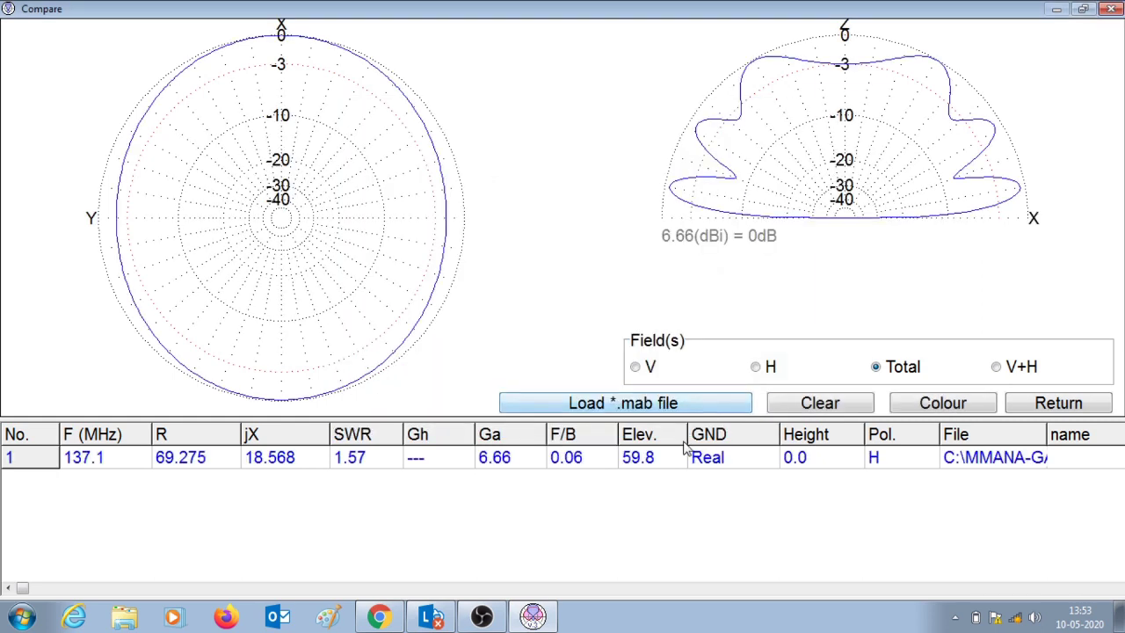
left_click(640, 405)
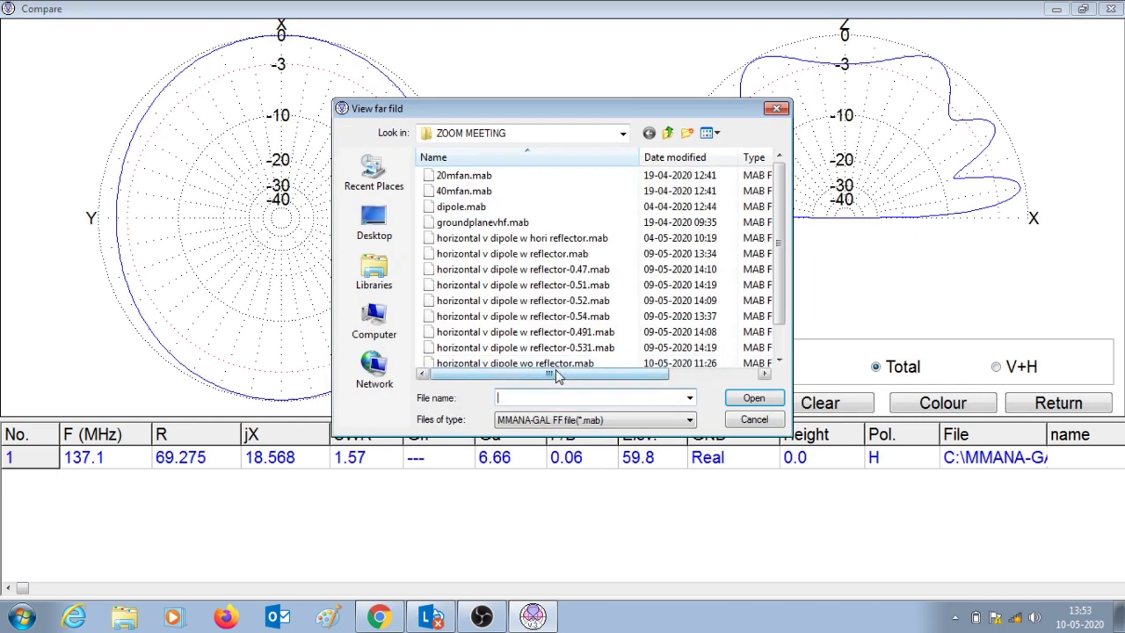
left_click(556, 363)
left_click(752, 399)
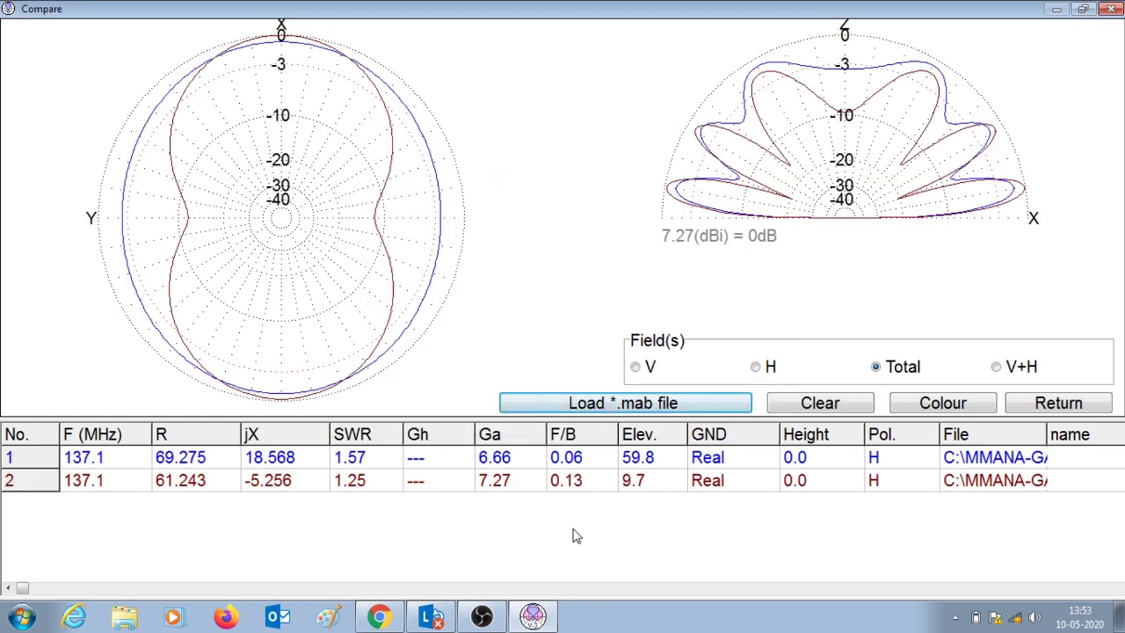